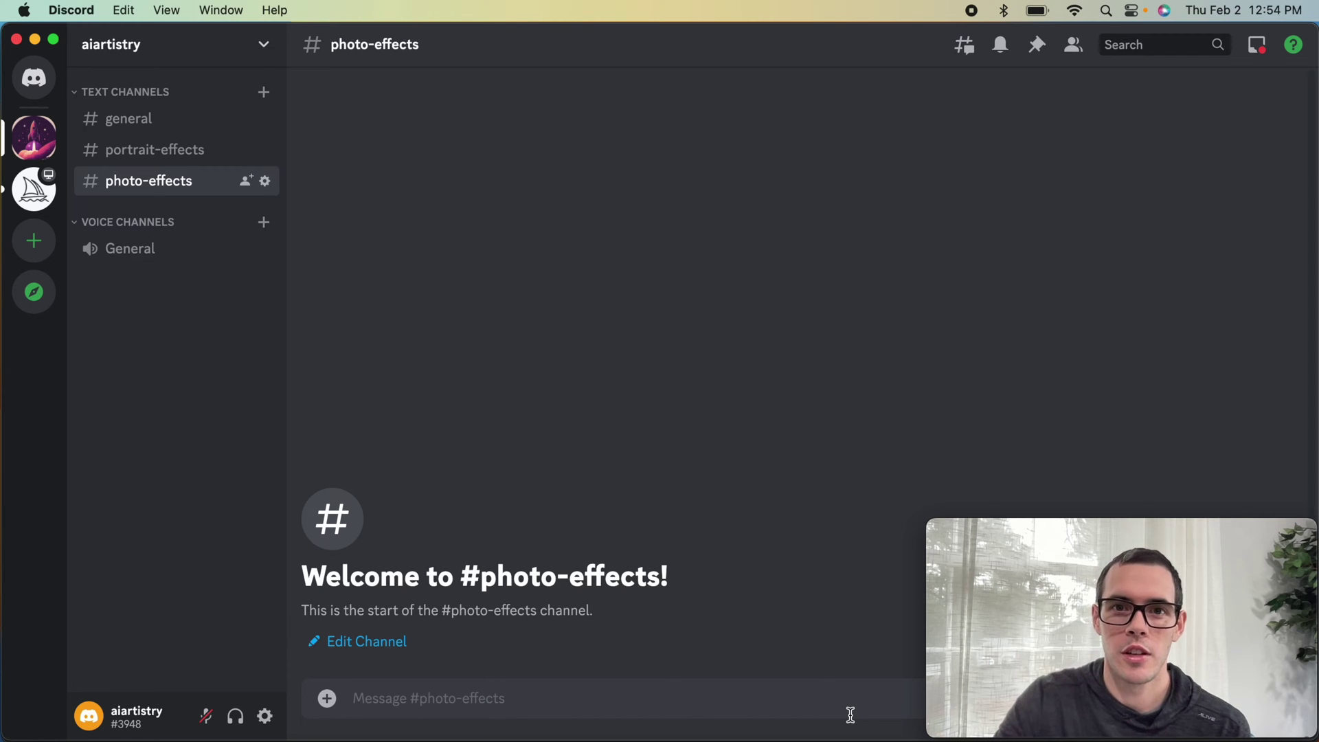
- Upload the good-faces portrait with the large afro and copy its link
{"action": "left_click", "coordinate": [328, 699]}
{"action": "left_click", "coordinate": [348, 581]}
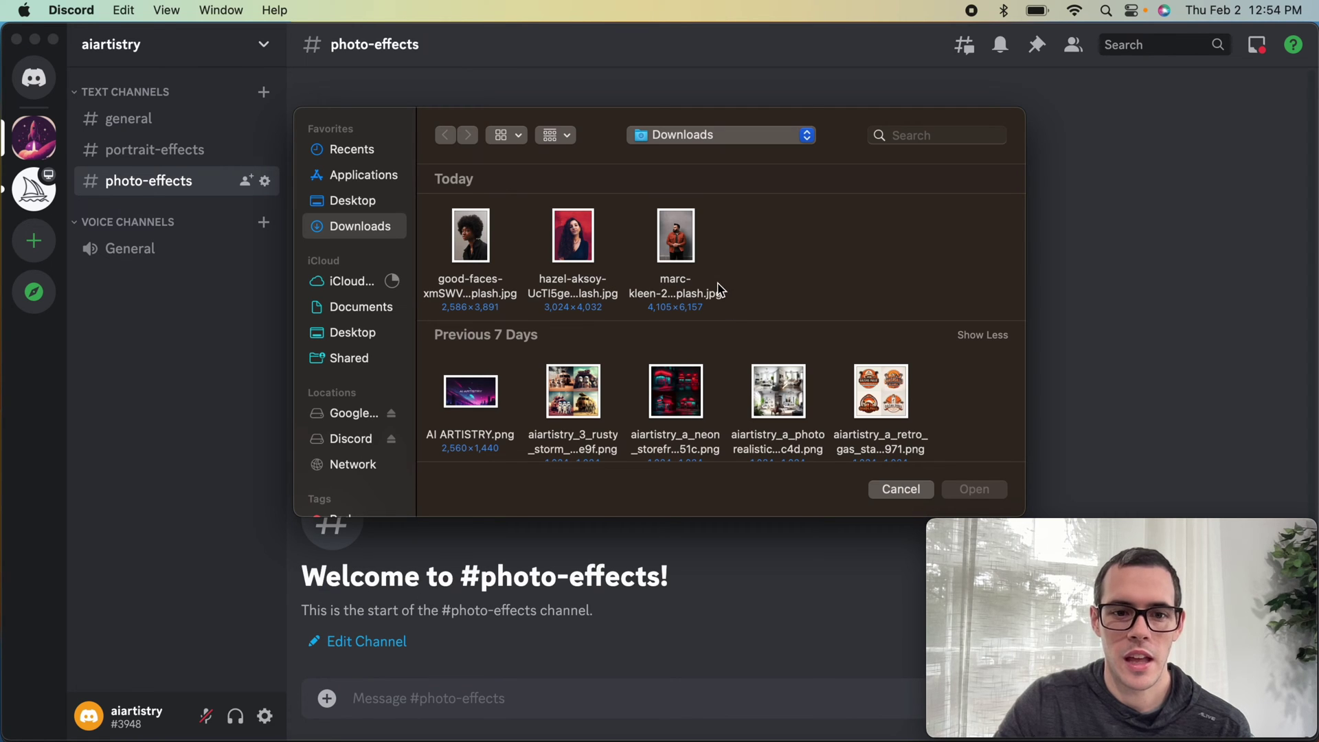
{"action": "left_click", "coordinate": [484, 251]}
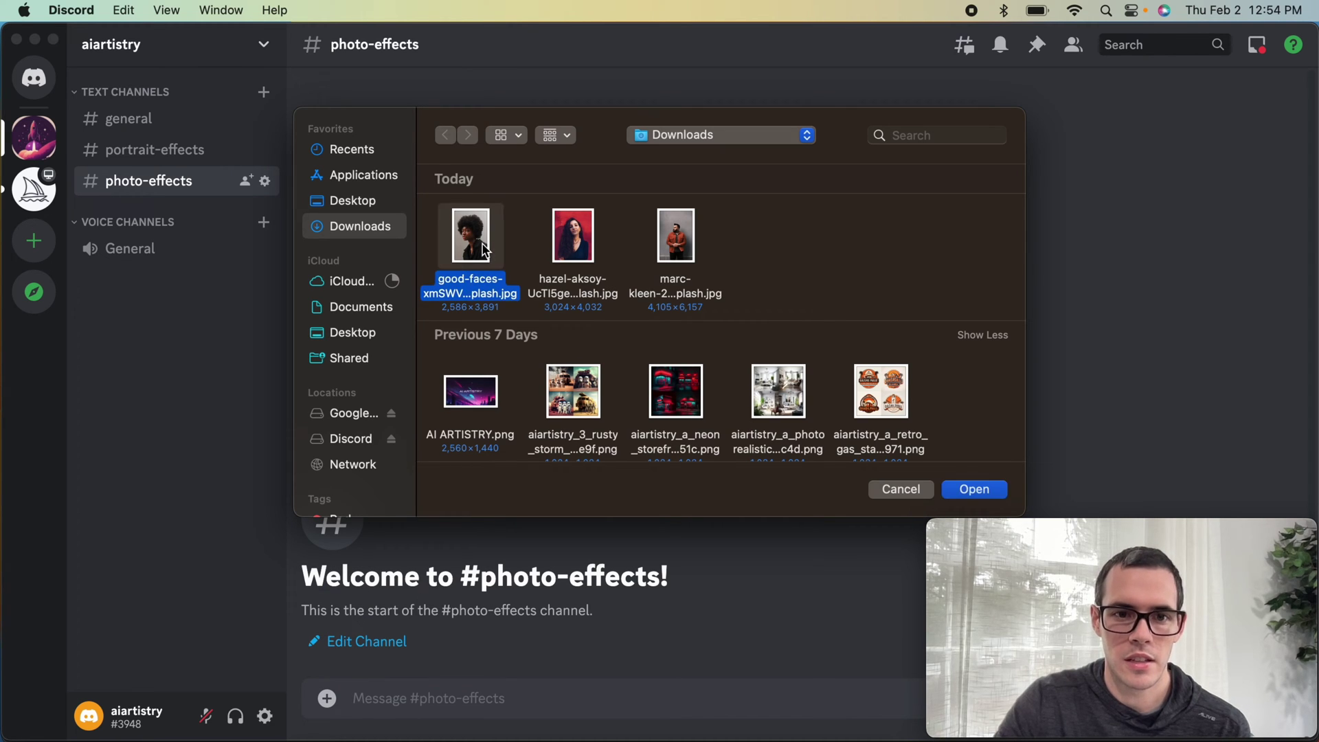
{"action": "left_click", "coordinate": [983, 498]}
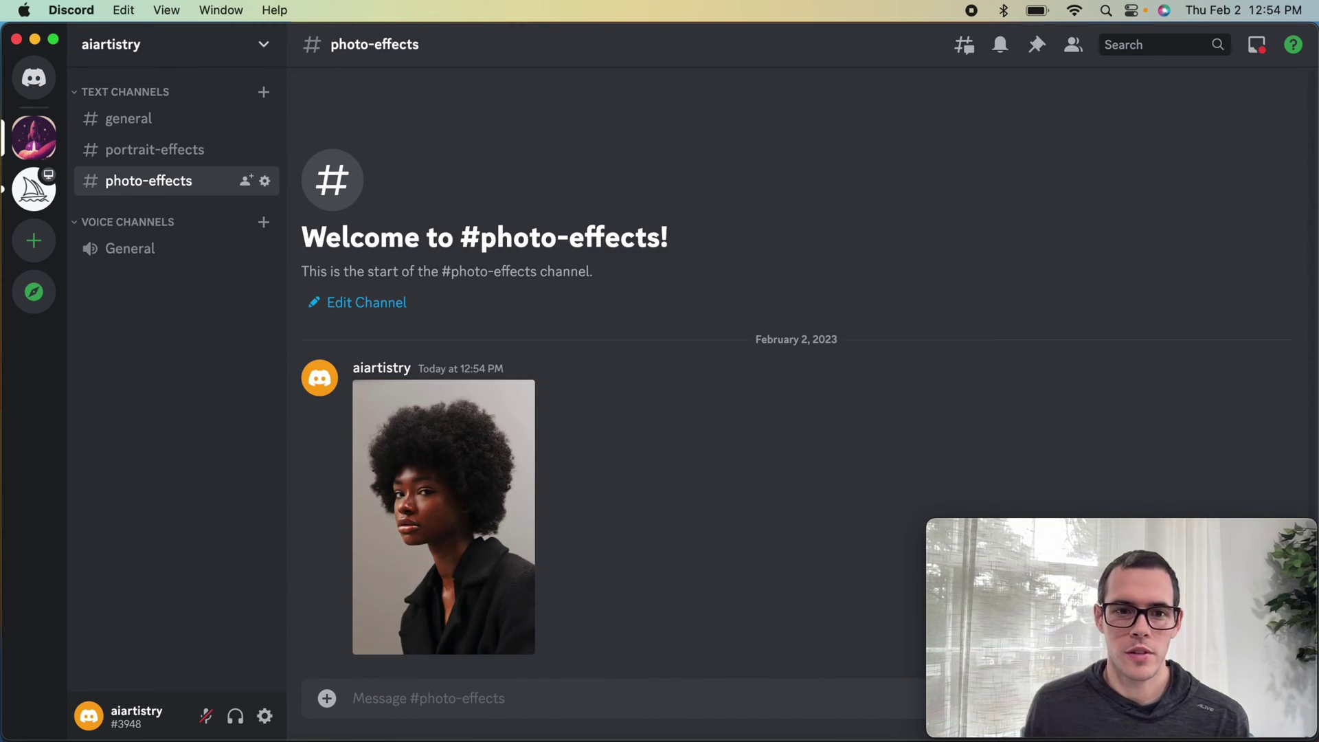
{"action": "right_click", "coordinate": [468, 469]}
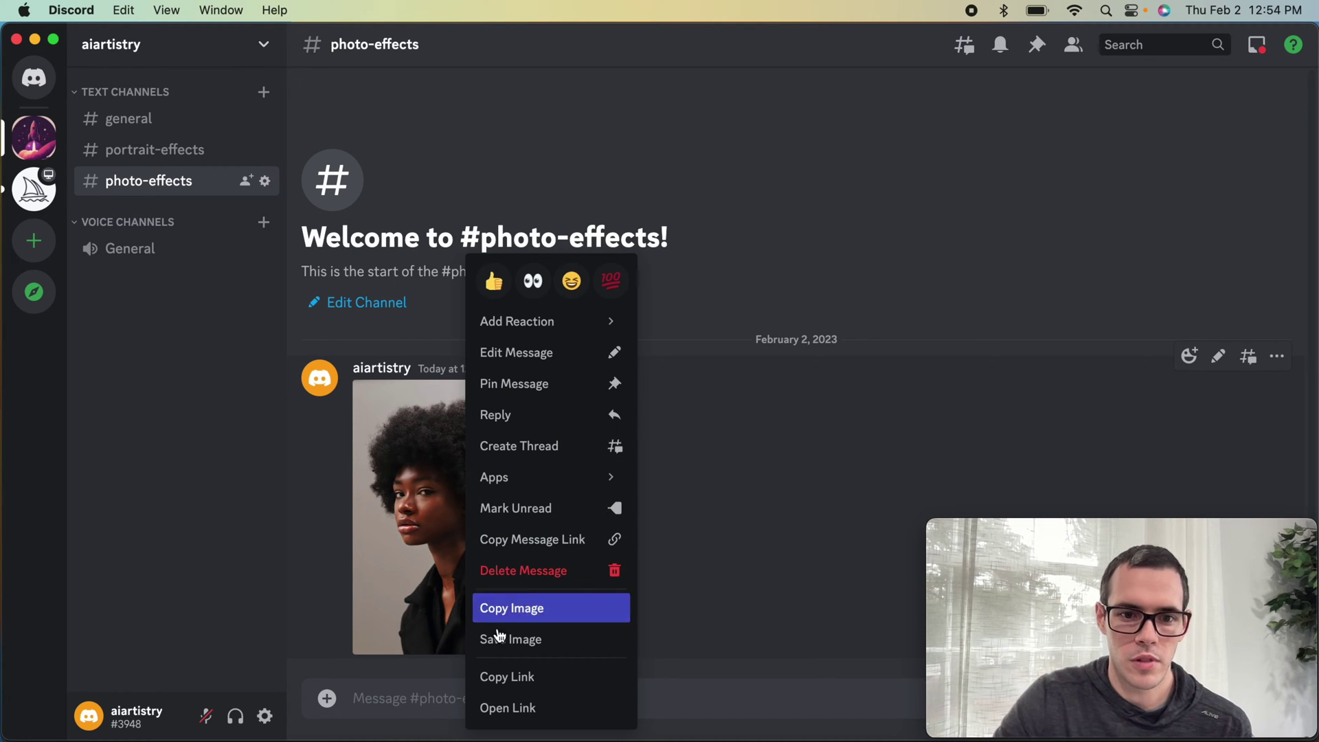
{"action": "left_click", "coordinate": [510, 679]}
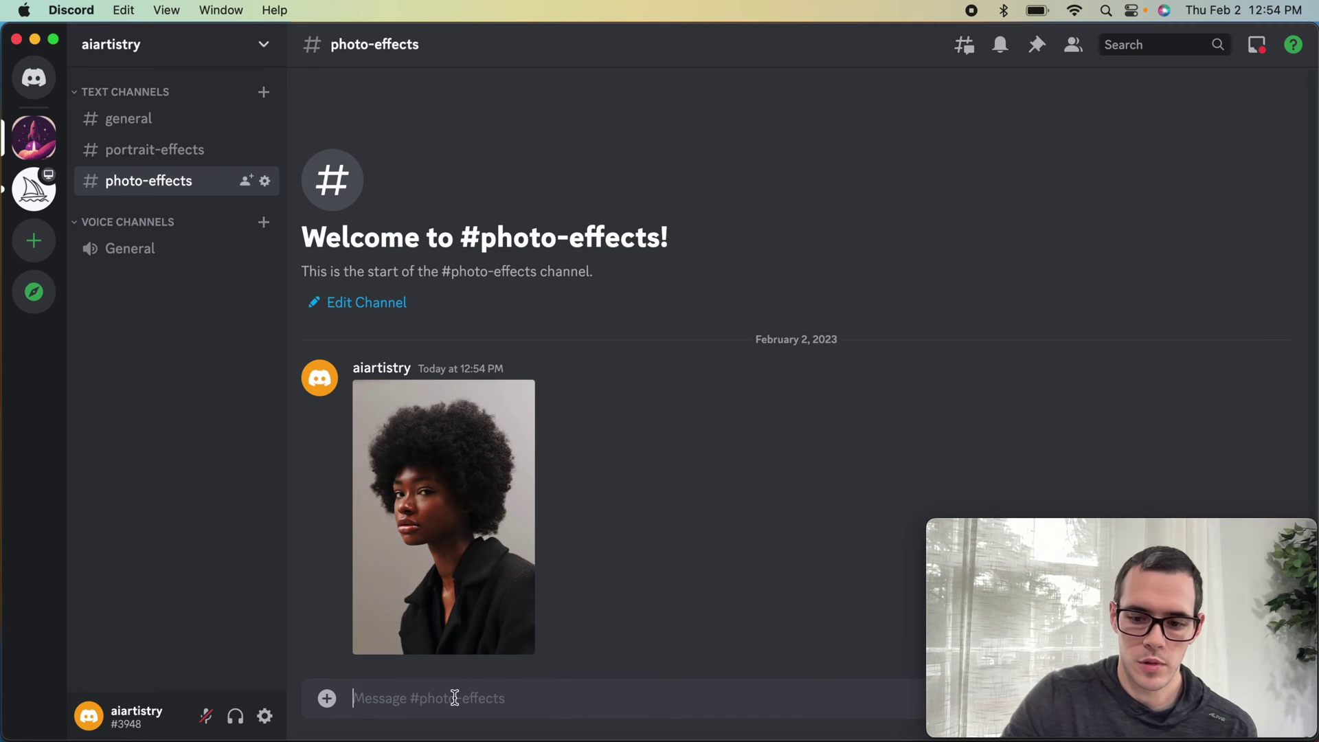
- Send an /imagine prompt with the portrait link plus 'cyberpunk, neon, sunset'
{"action": "type", "text": "/imag"}
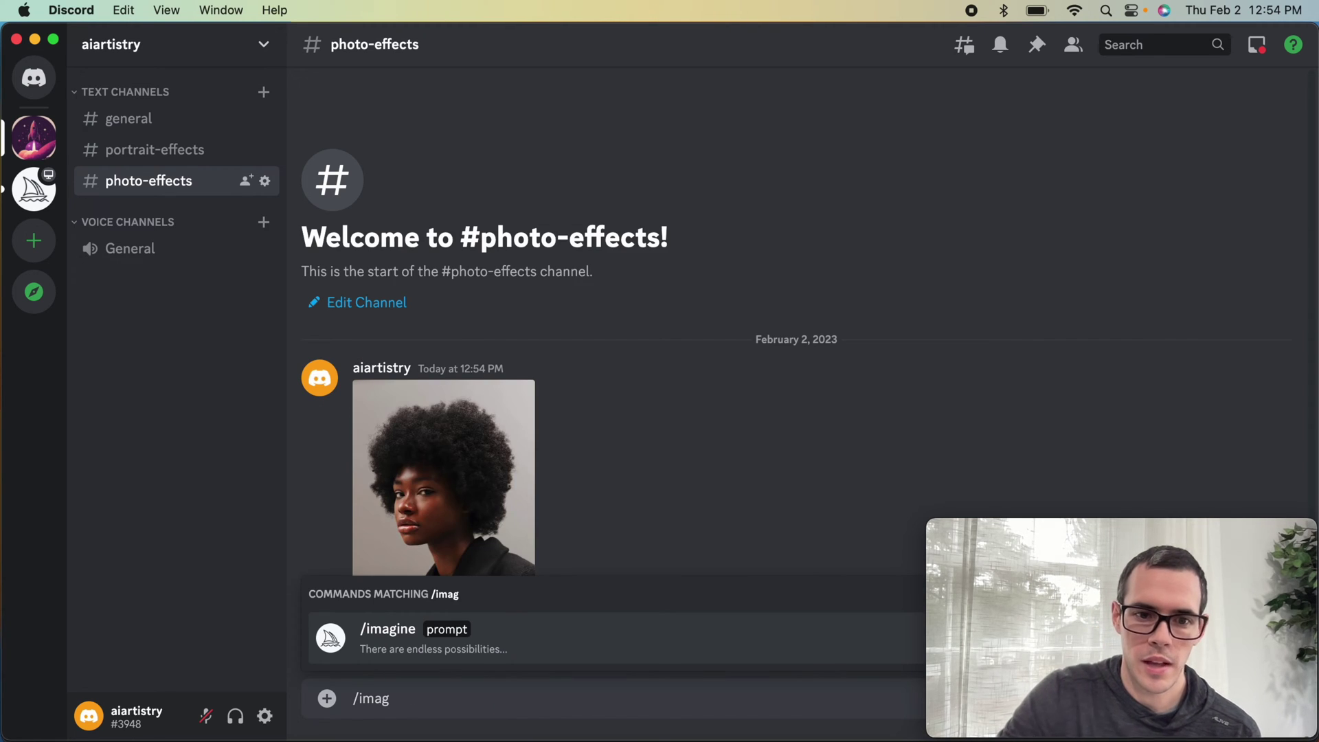
{"action": "left_click", "coordinate": [422, 637]}
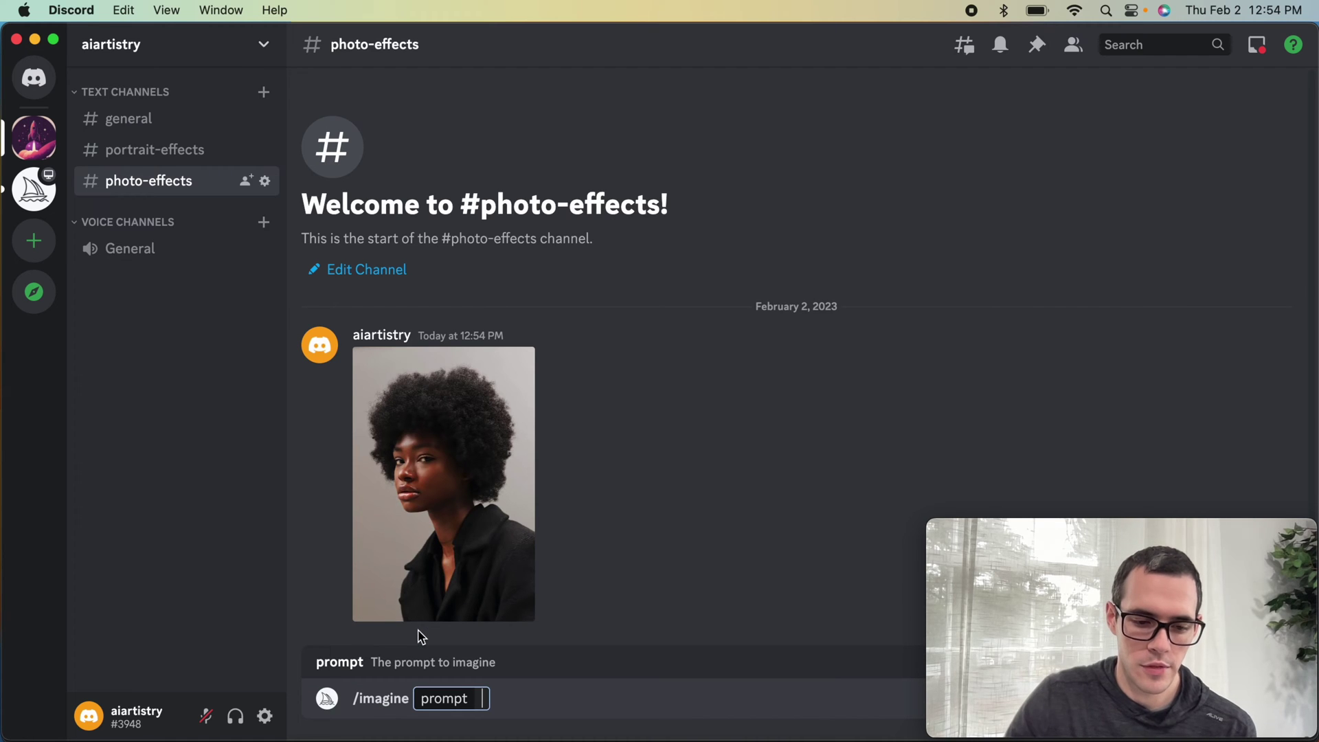
{"action": "key", "text": "super+v"}
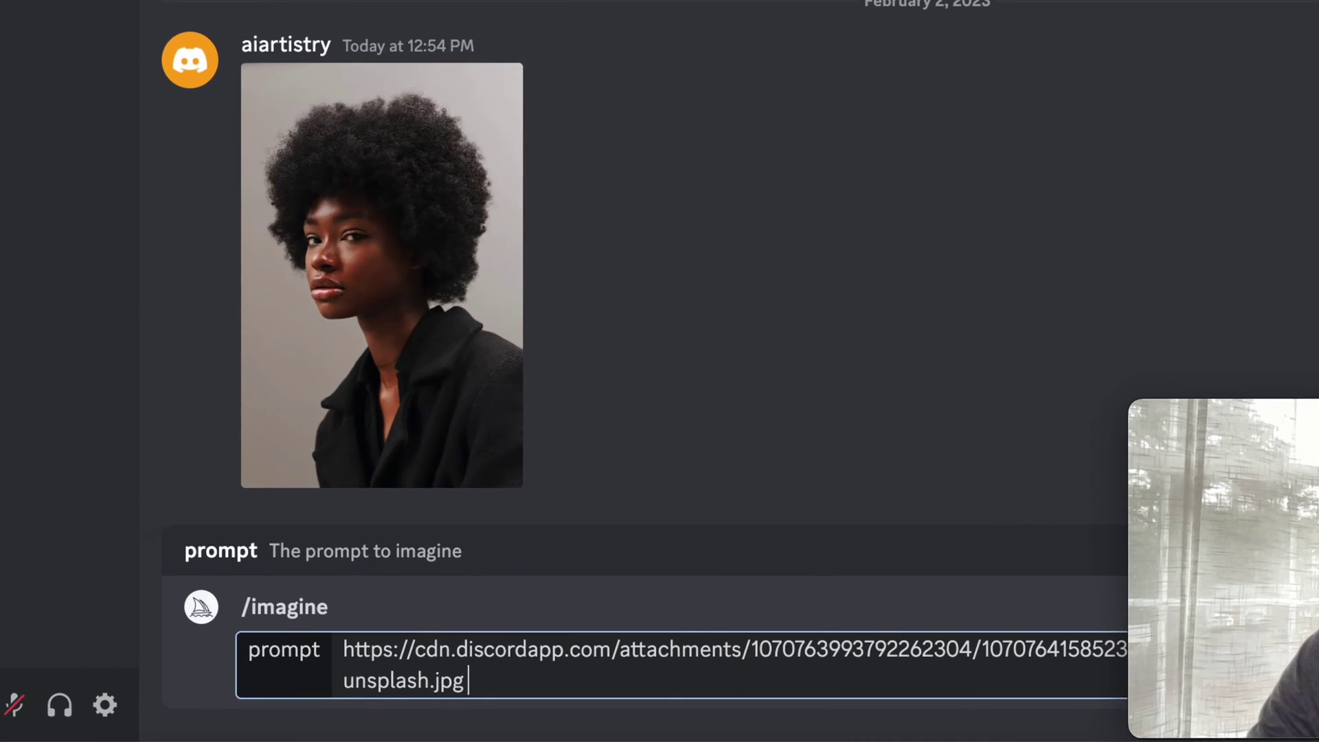
{"action": "type", "text": "cyberpu"}
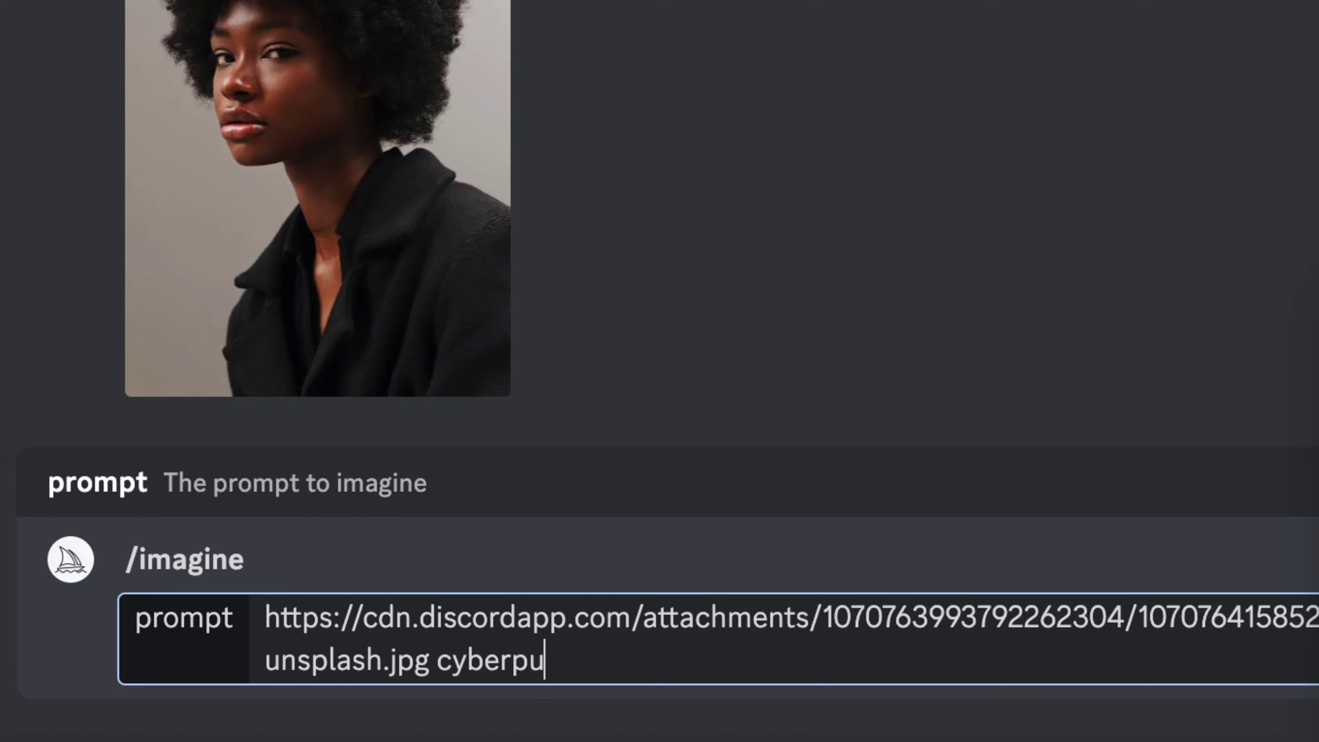
{"action": "type", "text": "nk, neo"}
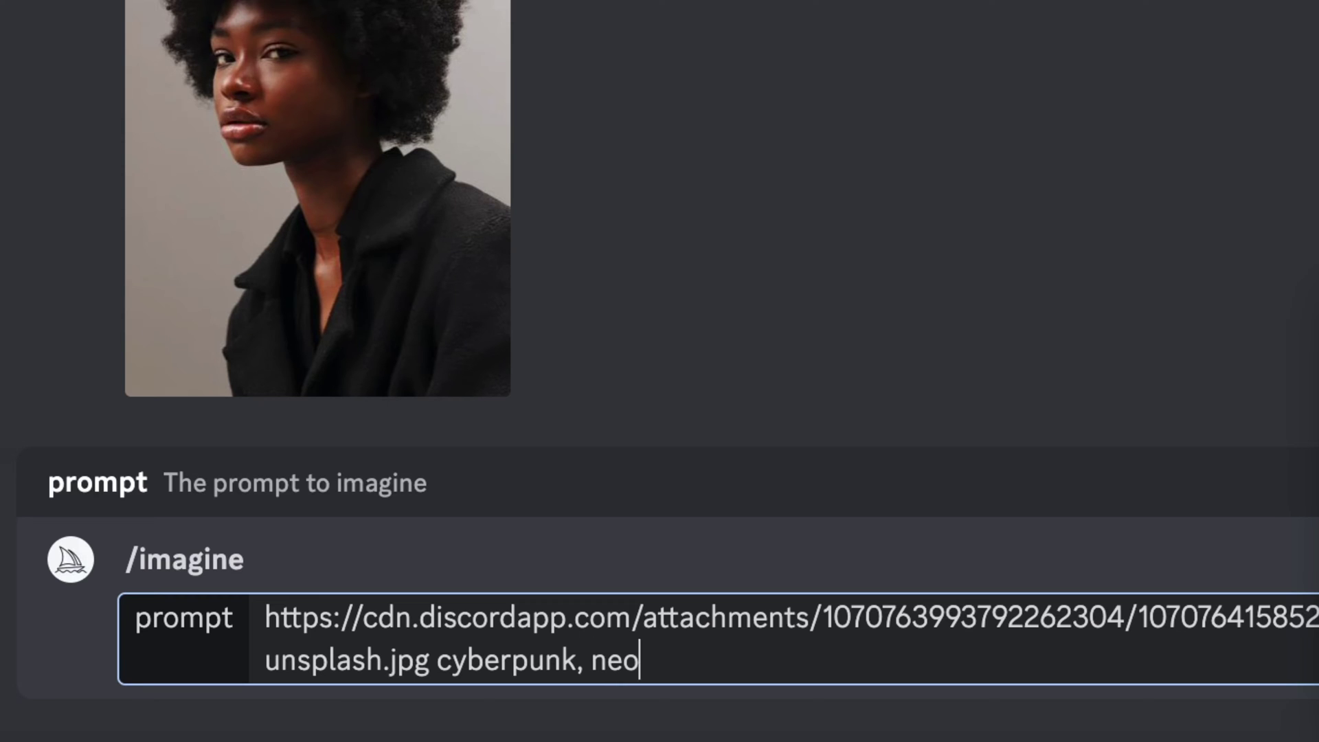
{"action": "type", "text": "n, sunset"}
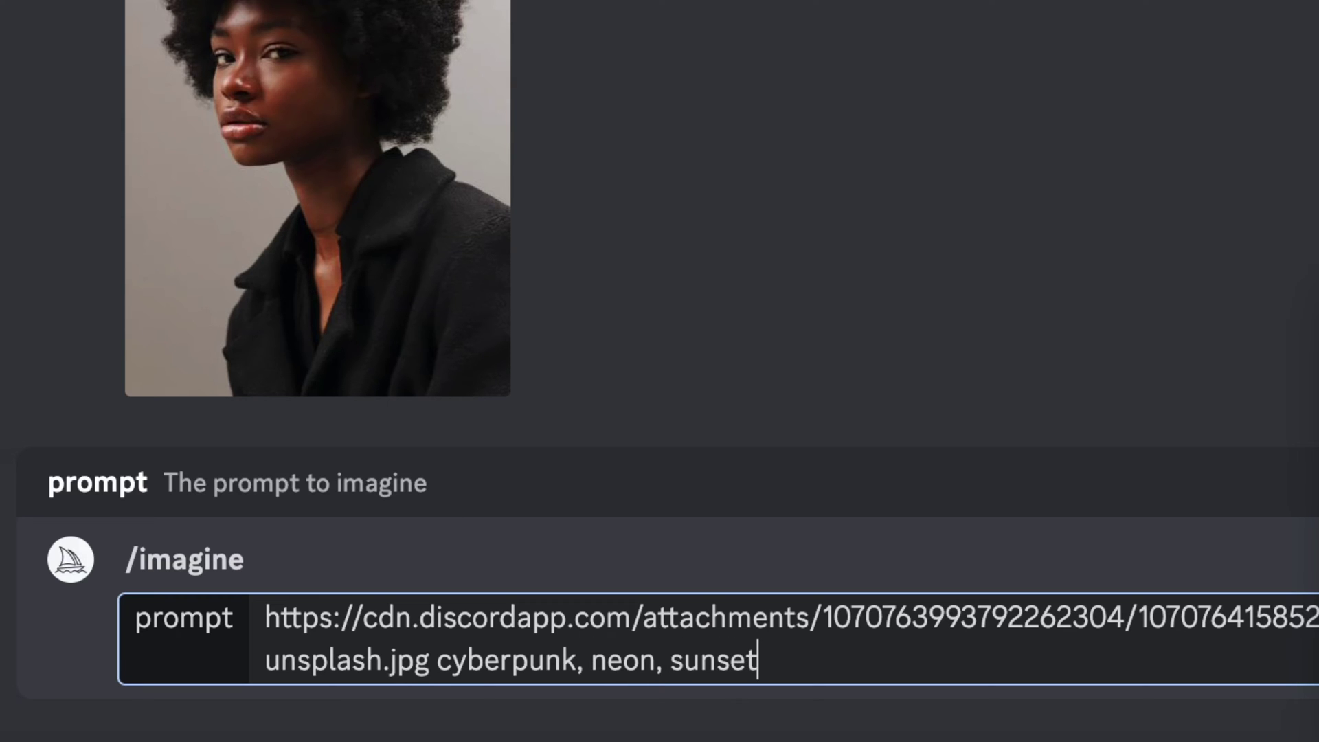
{"action": "key", "text": "Return"}
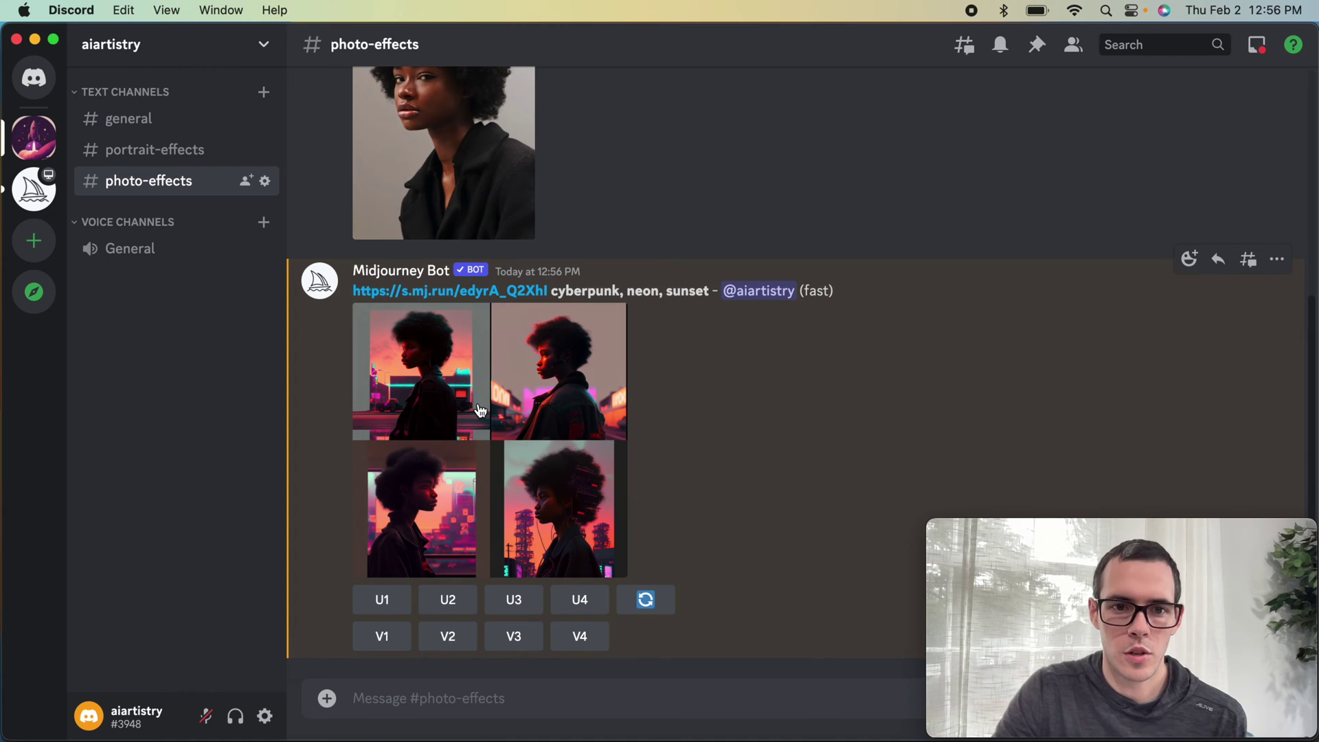
{"action": "left_click", "coordinate": [476, 407]}
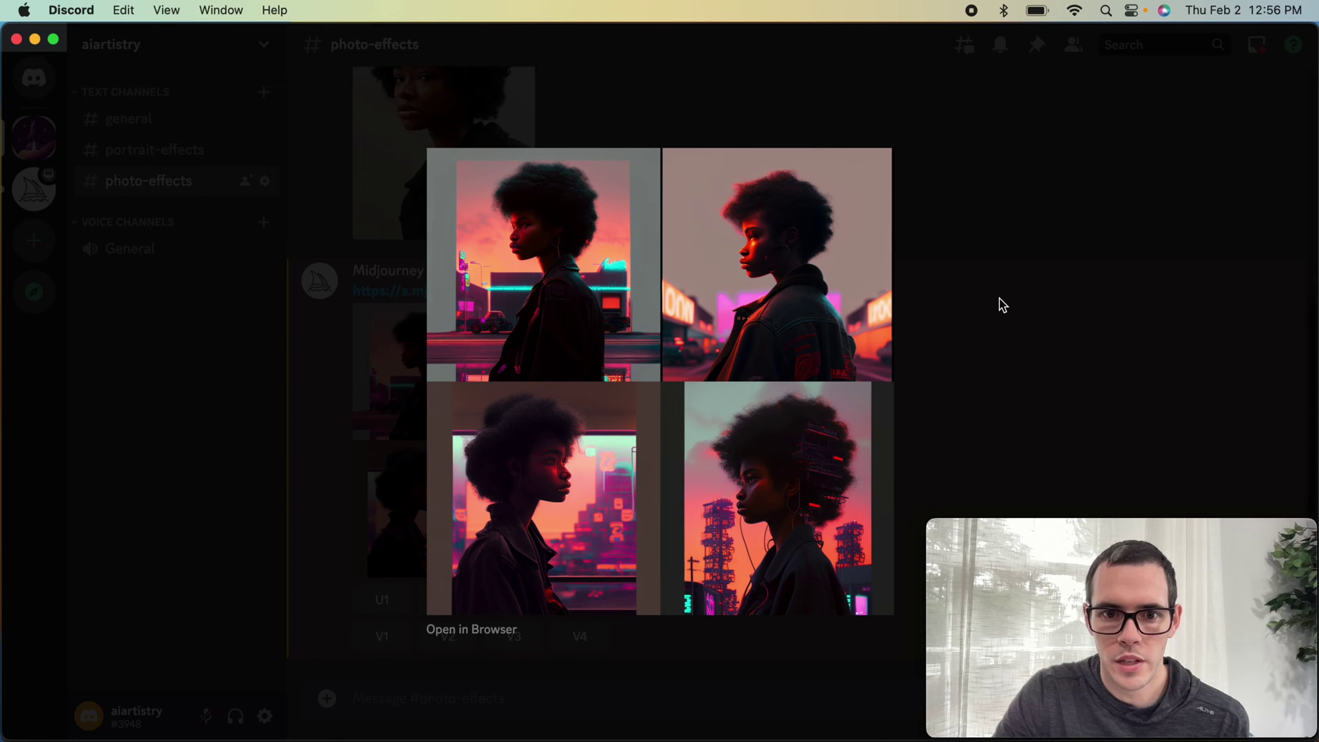
{"action": "left_click", "coordinate": [991, 385]}
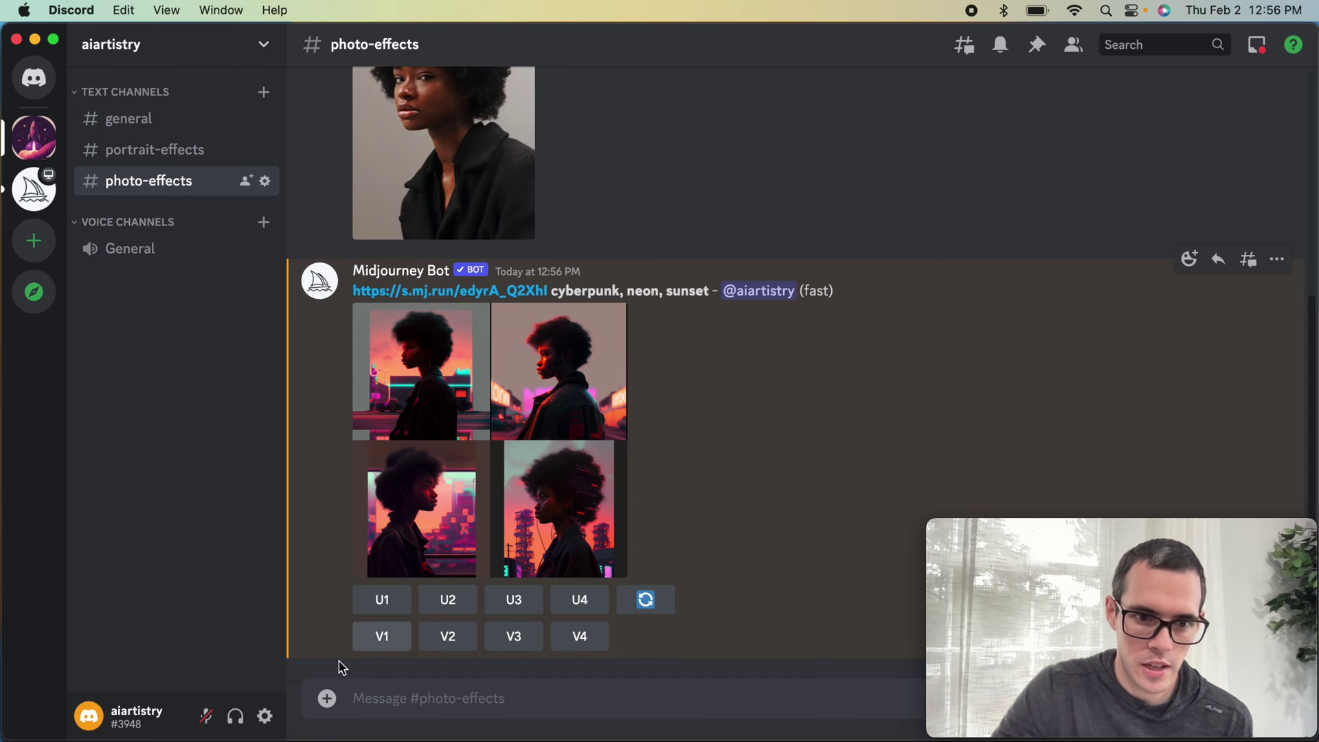
- Post the hazel-aksoy curly-haired portrait against the red wall and copy its link
{"action": "left_click", "coordinate": [327, 699]}
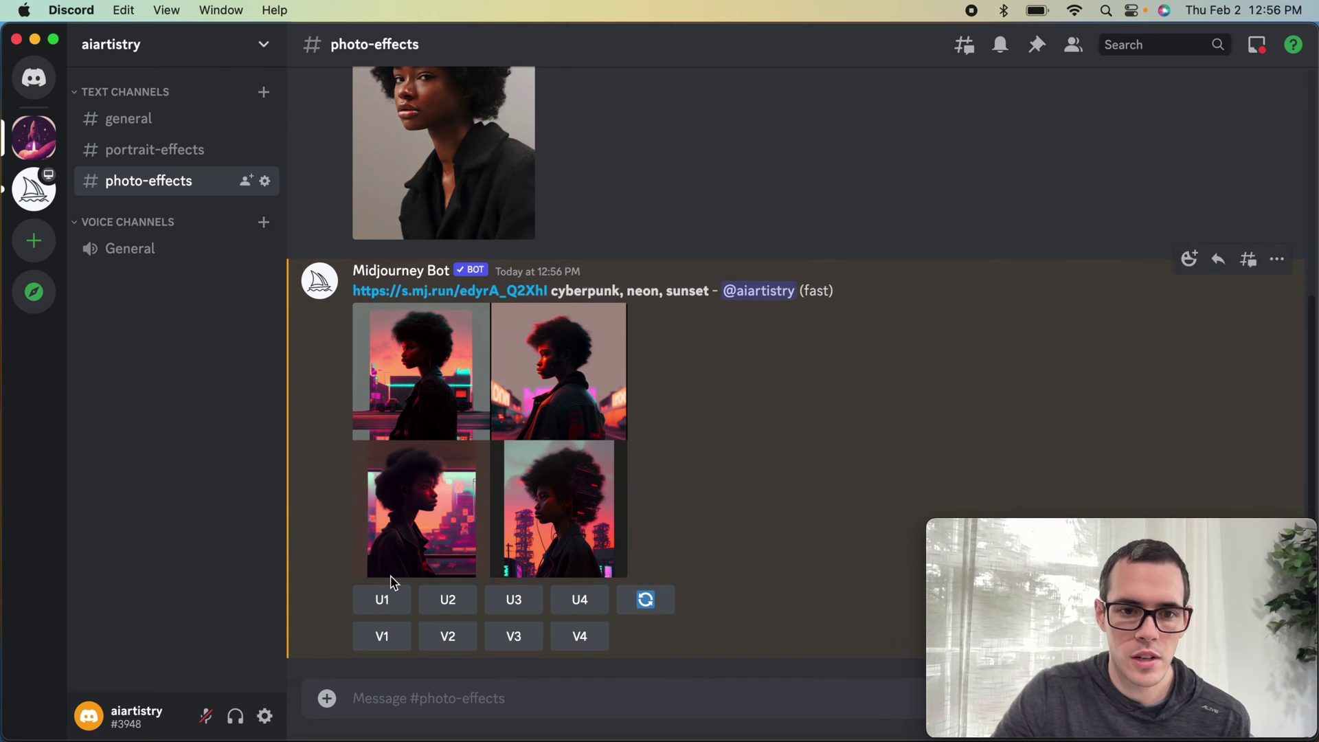
{"action": "left_click", "coordinate": [381, 570]}
{"action": "left_click", "coordinate": [586, 247]}
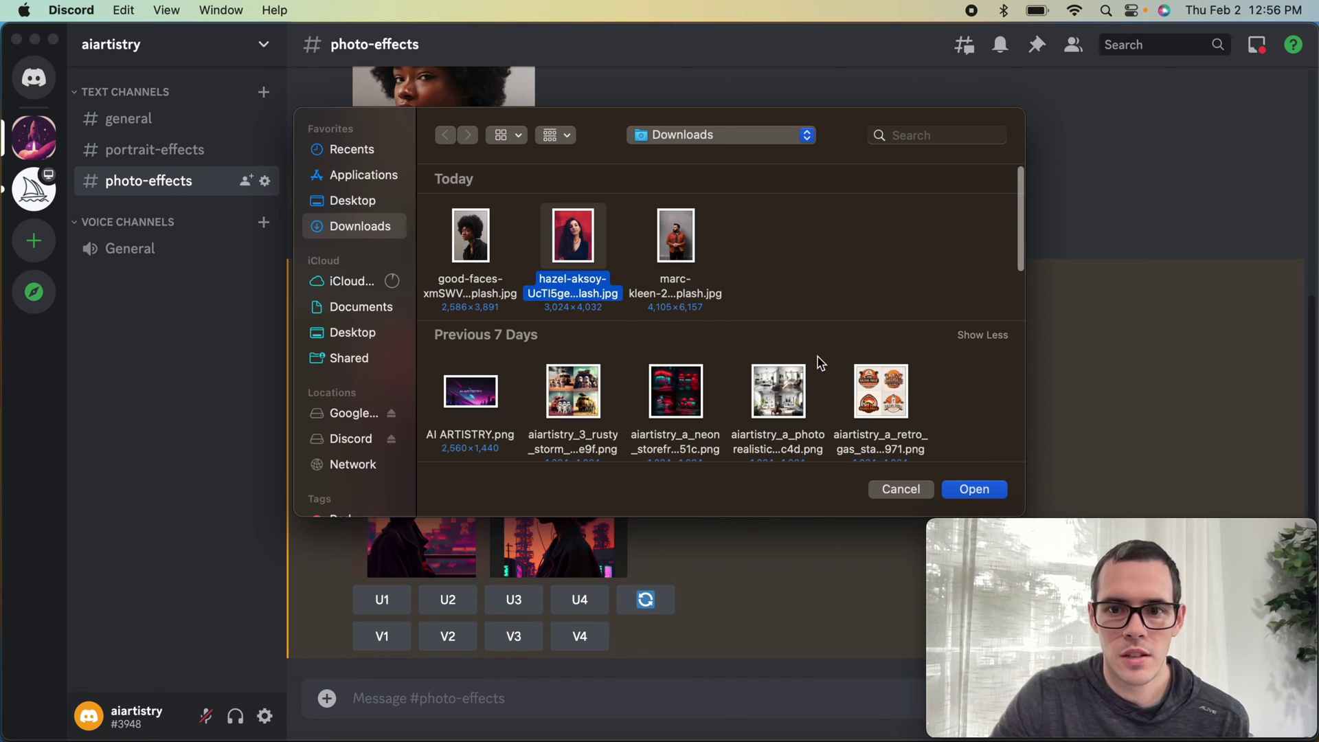
{"action": "left_click", "coordinate": [974, 490]}
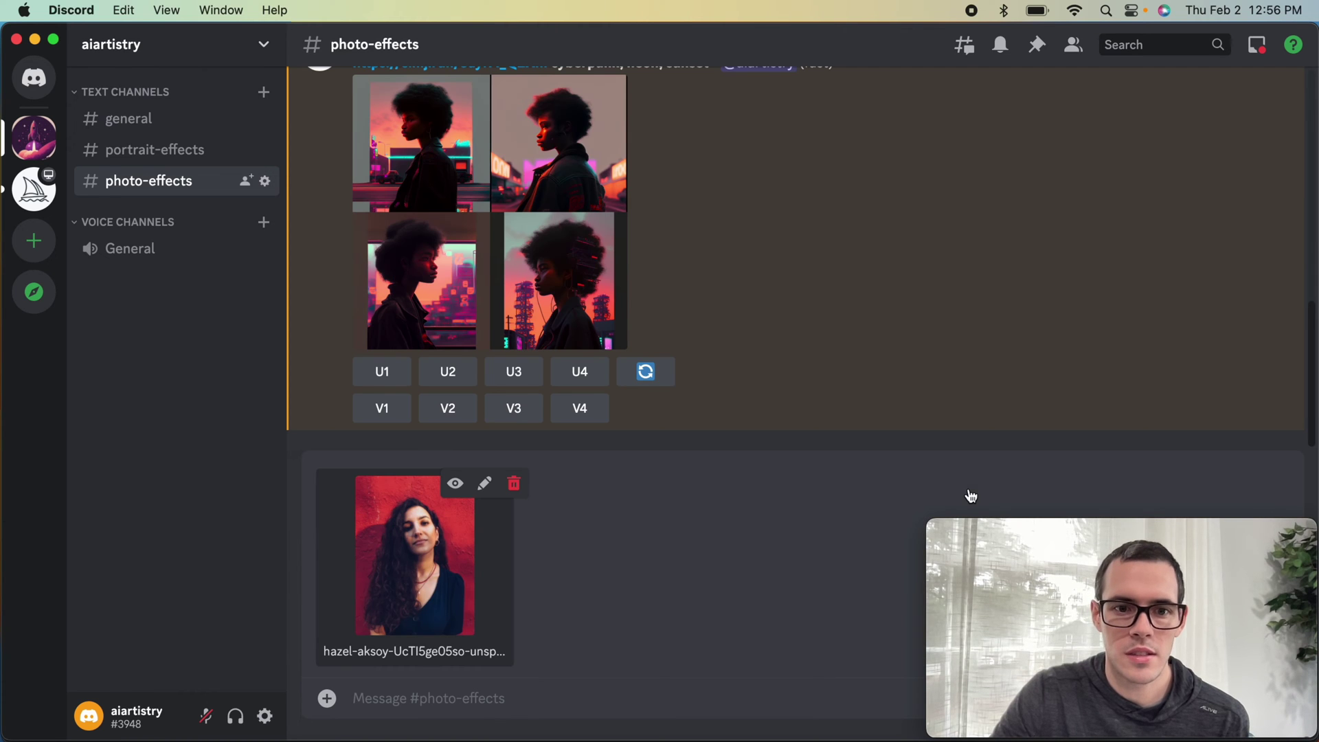
{"action": "key", "text": "Return"}
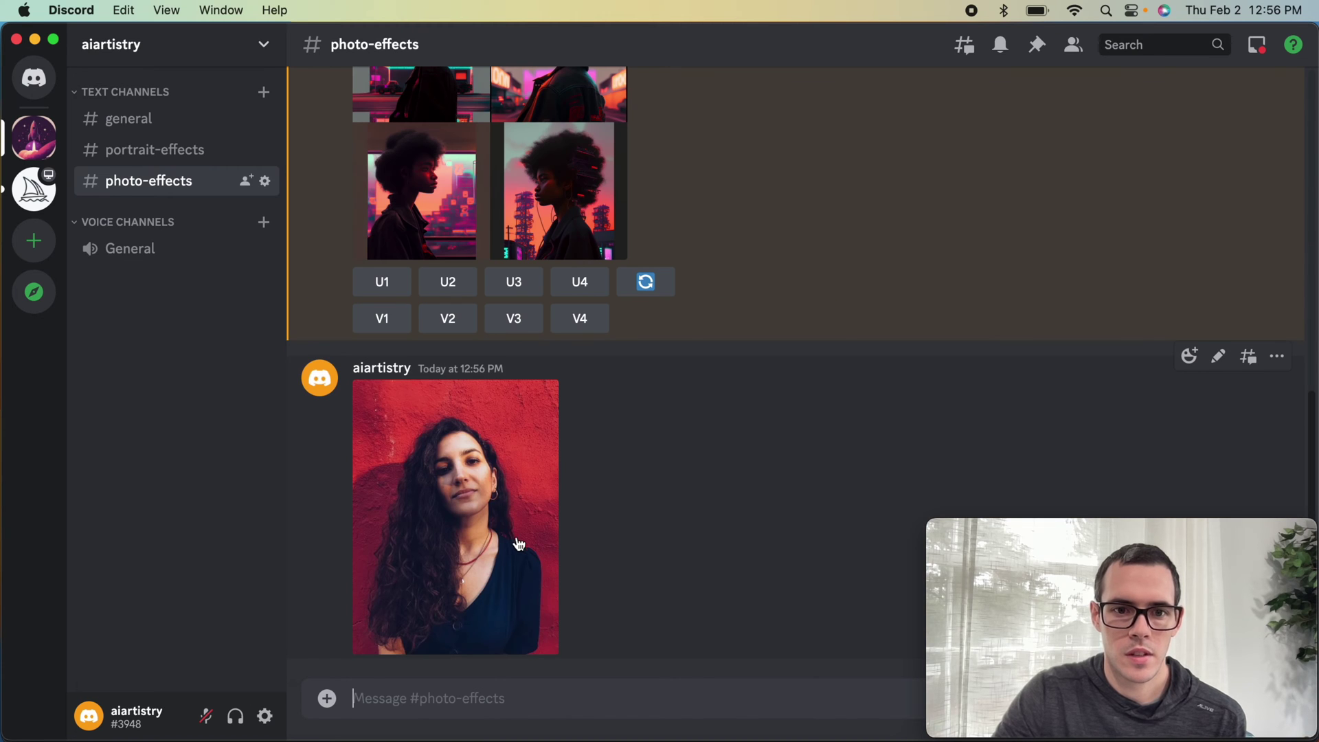
{"action": "right_click", "coordinate": [516, 543]}
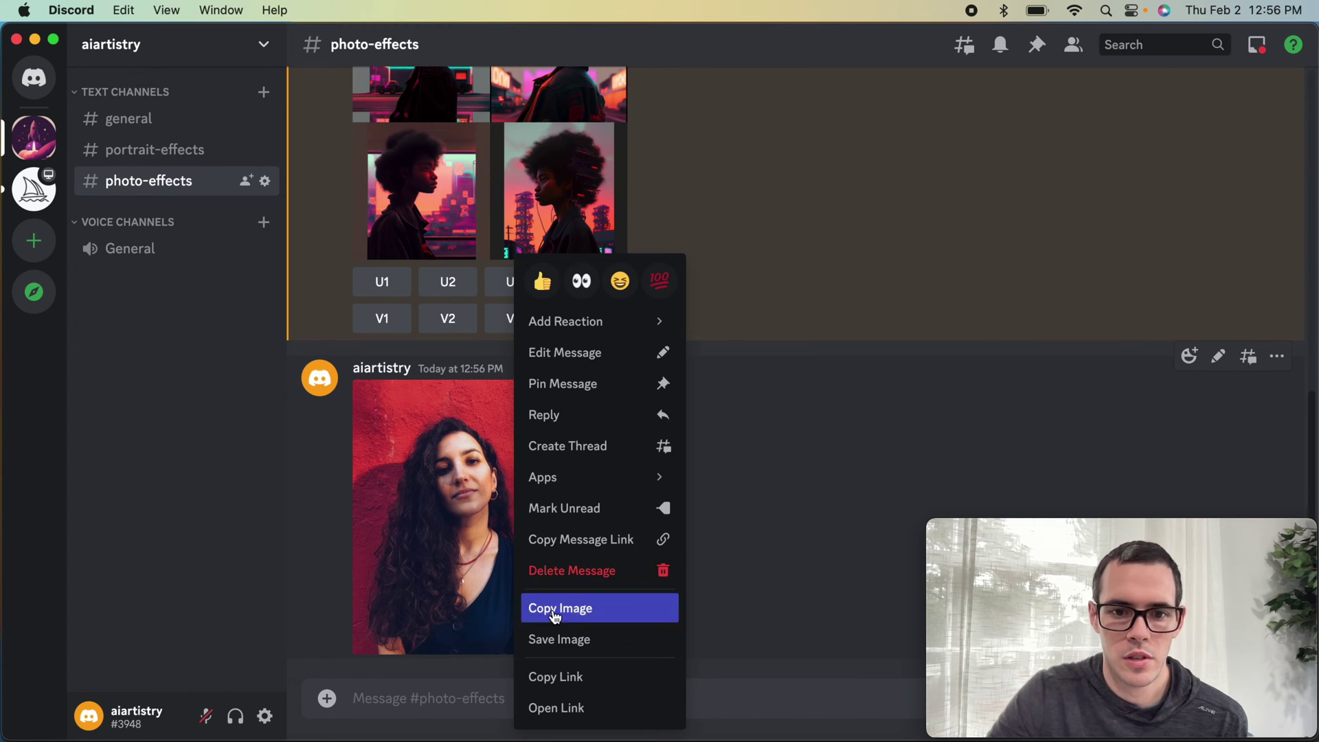
{"action": "left_click", "coordinate": [559, 673]}
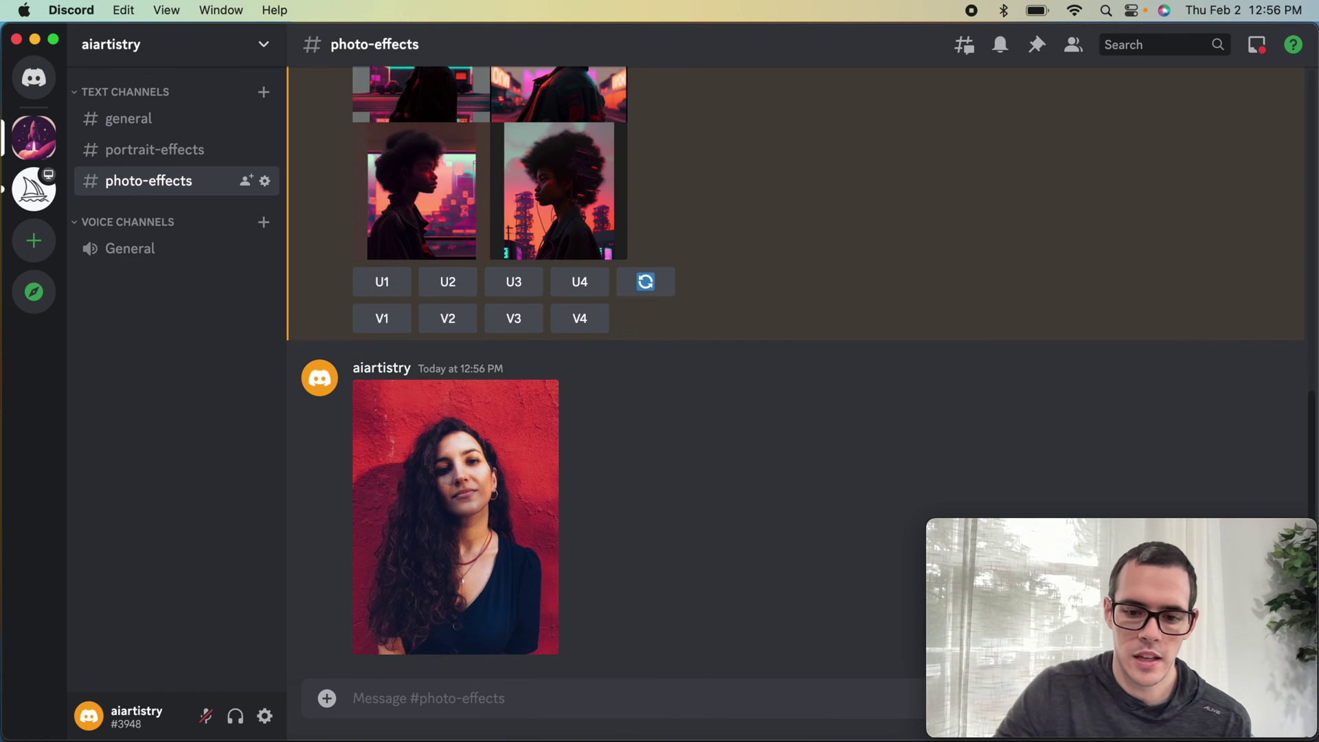
- Send /imagine with the portrait link plus 'comic book style, bright colors'
{"action": "type", "text": "/im"}
{"action": "left_click", "coordinate": [471, 589]}
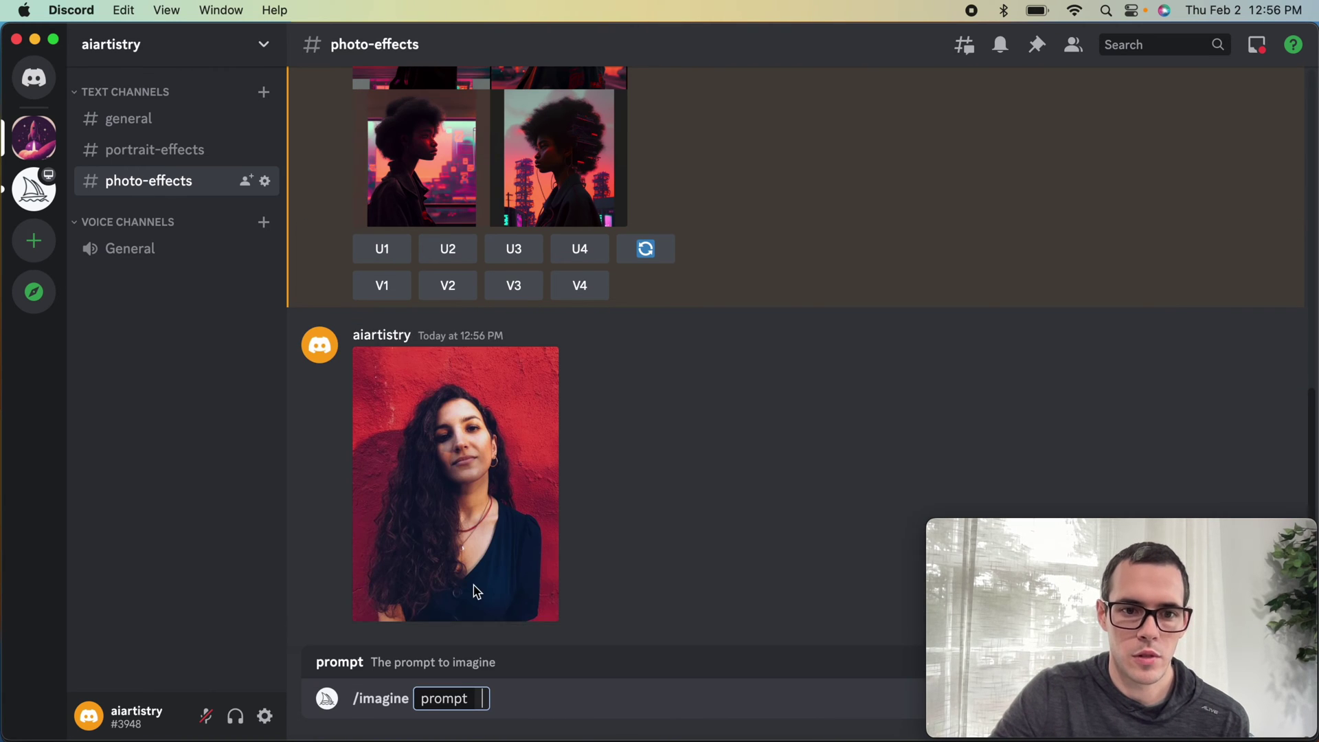
{"action": "key", "text": "super+v"}
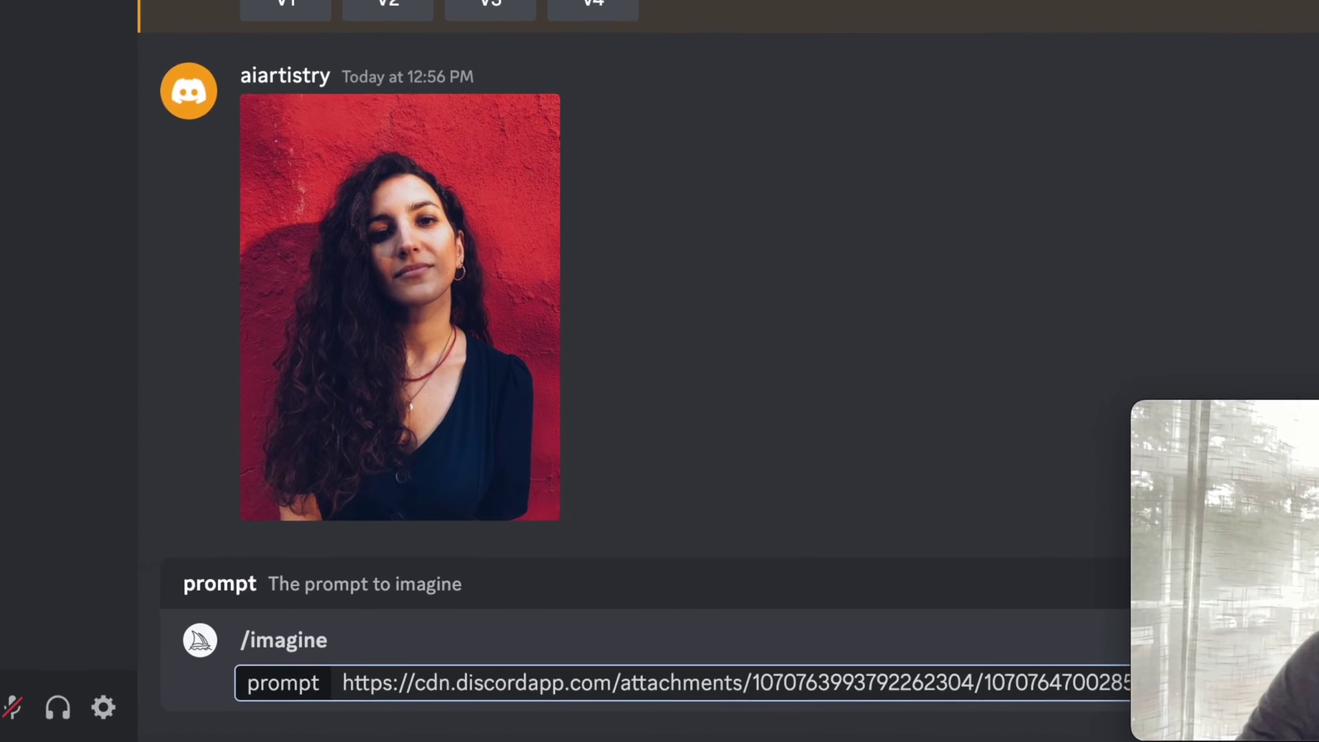
{"action": "type", "text": "c"}
{"action": "type", "text": "omic book "}
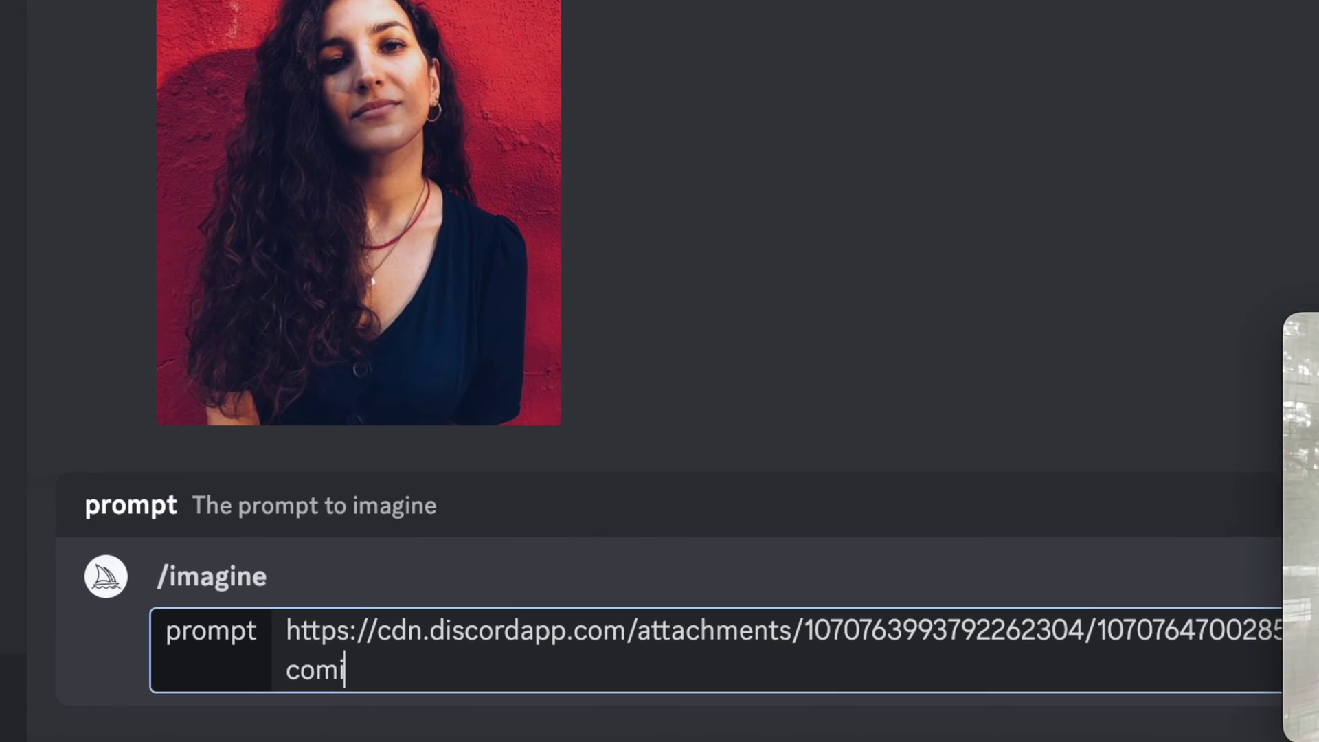
{"action": "type", "text": "style"}
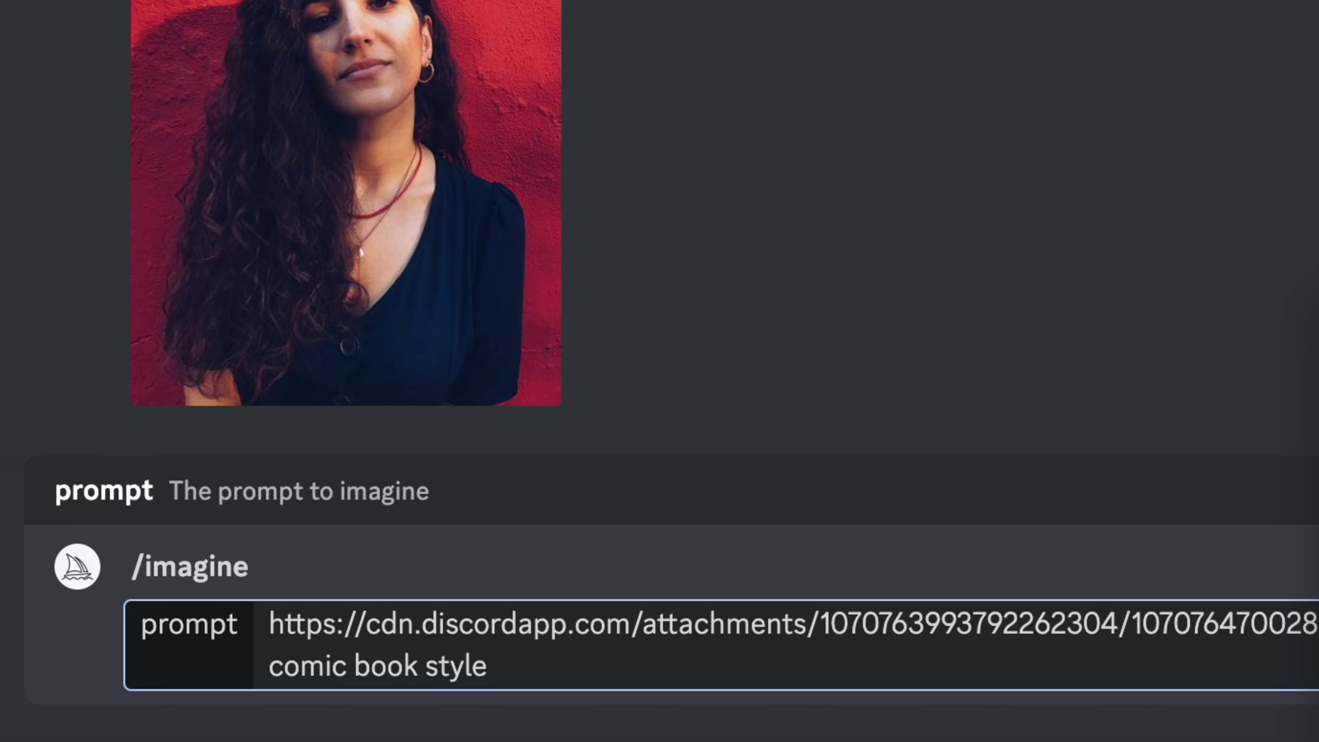
{"action": "type", "text": ", bright colors"}
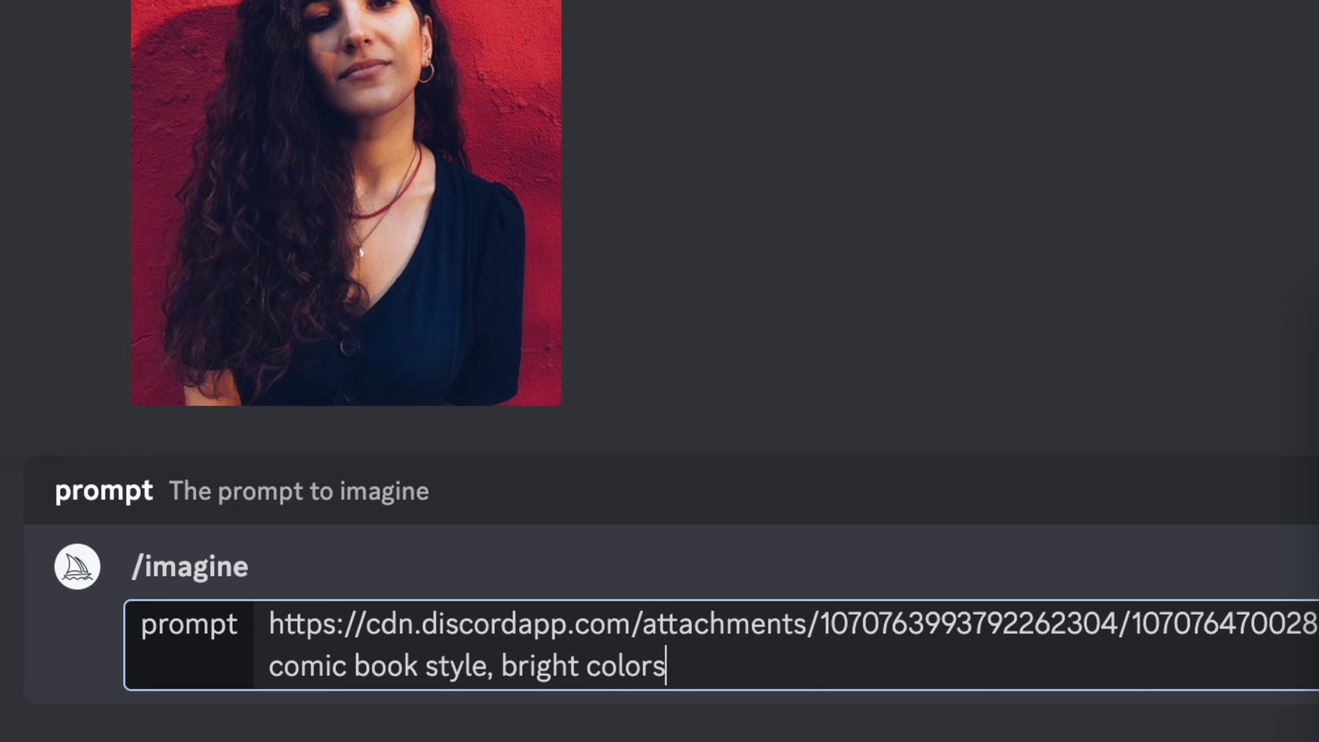
{"action": "key", "text": "Return"}
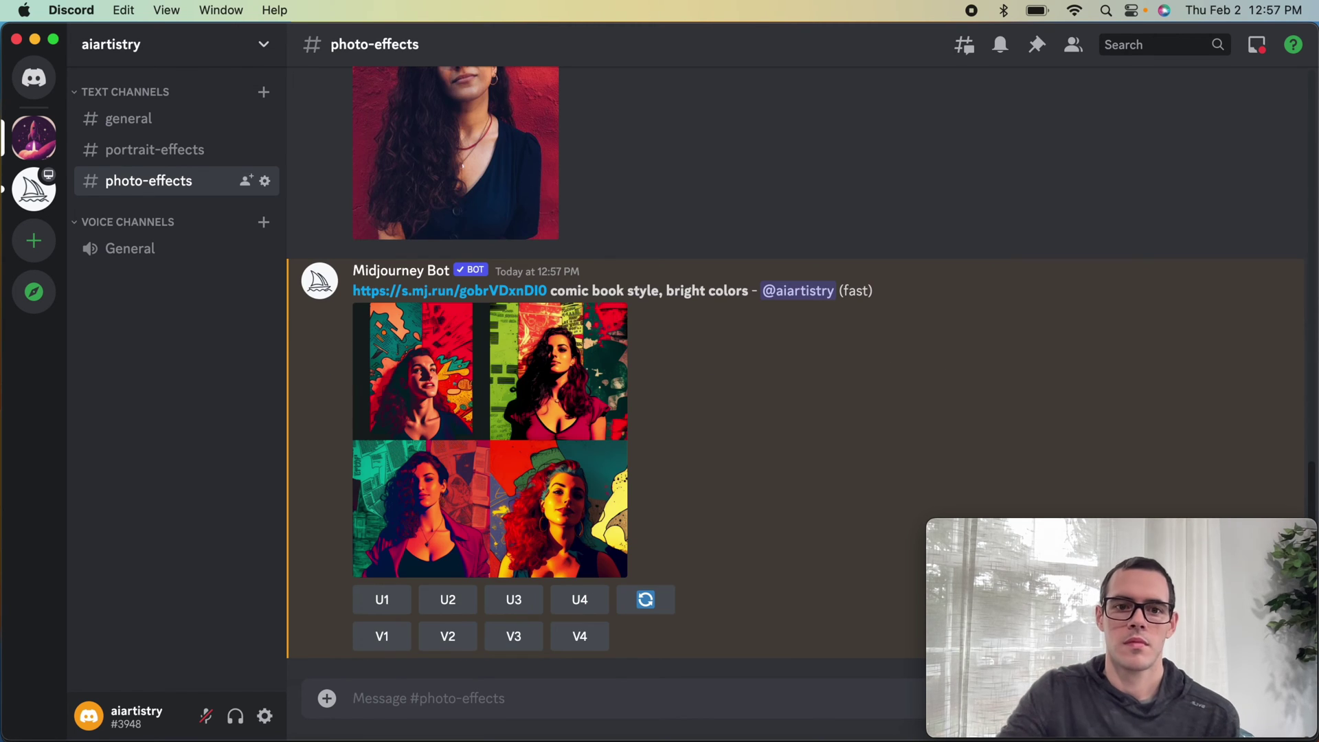
{"action": "left_click", "coordinate": [522, 398]}
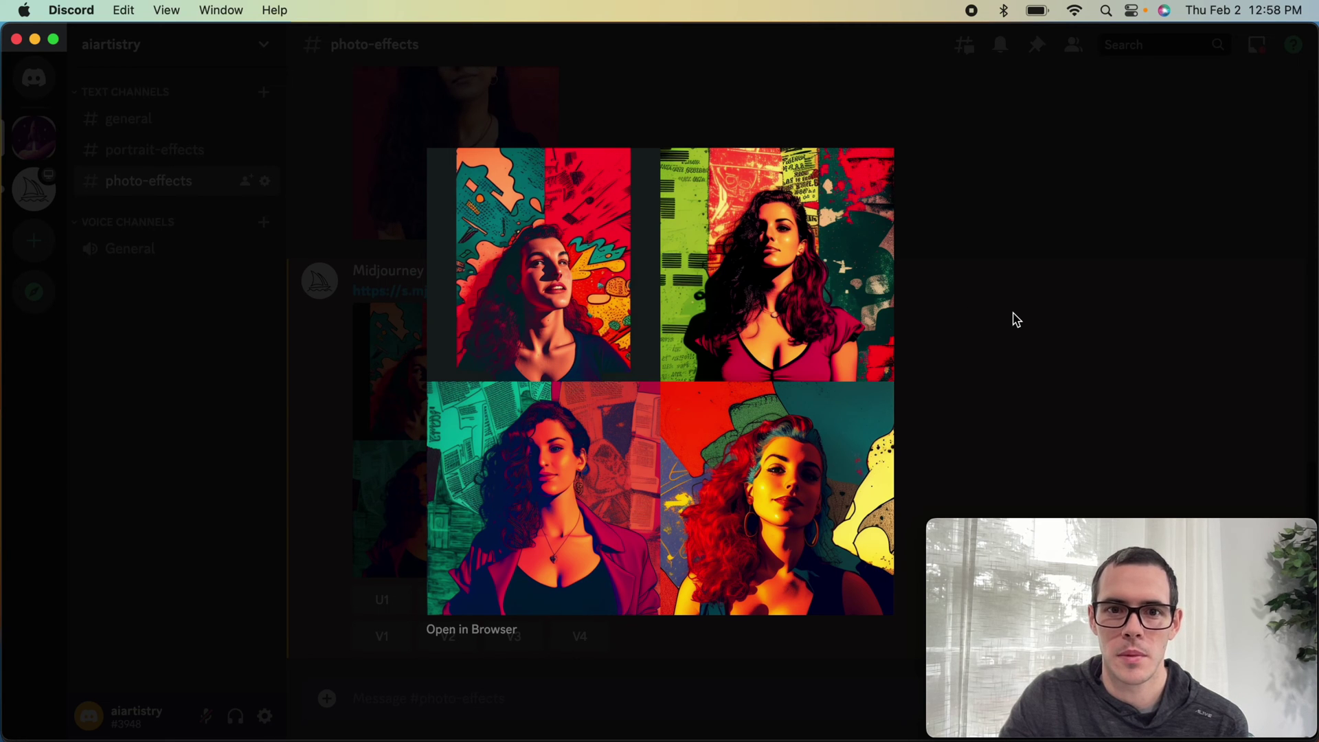
{"action": "left_click", "coordinate": [1002, 373]}
{"action": "scroll", "coordinate": [825, 383], "scroll_direction": "up", "scroll_amount": 2}
{"action": "scroll", "coordinate": [825, 383], "scroll_direction": "down", "scroll_amount": 1}
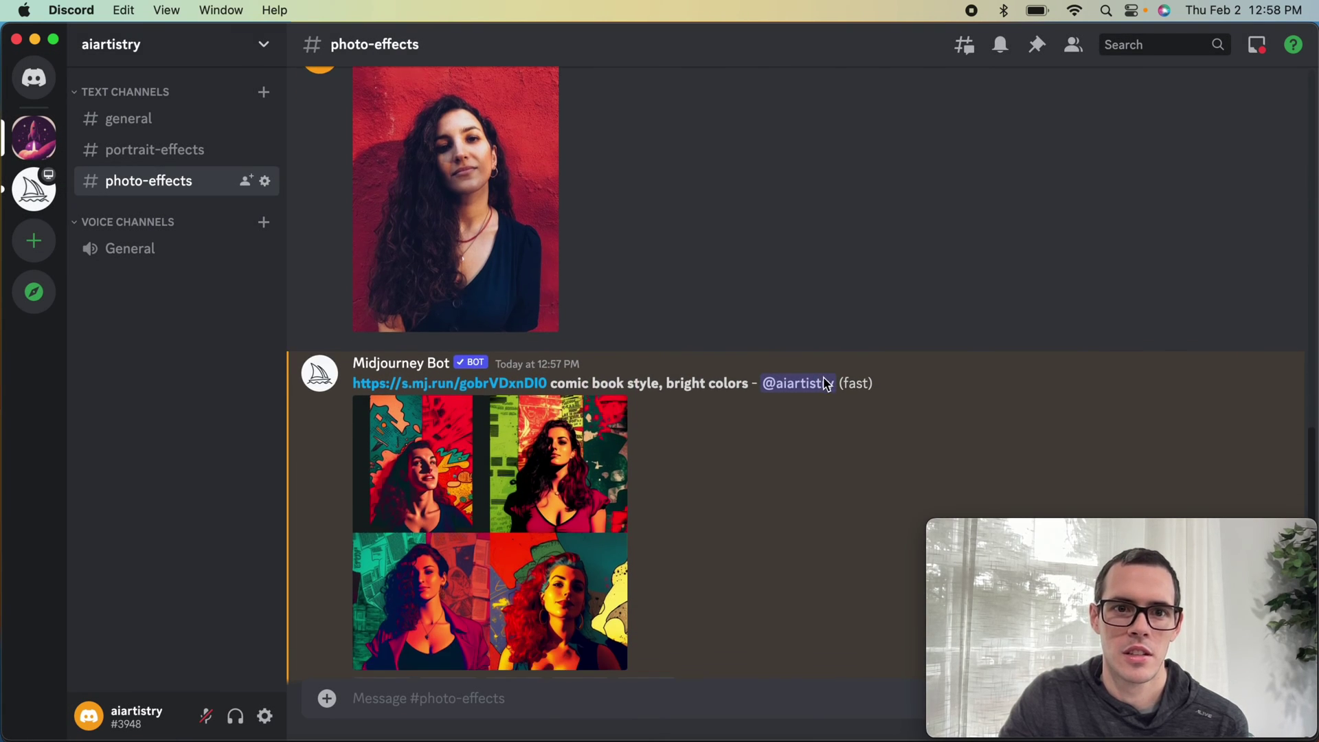
{"action": "left_click", "coordinate": [585, 459]}
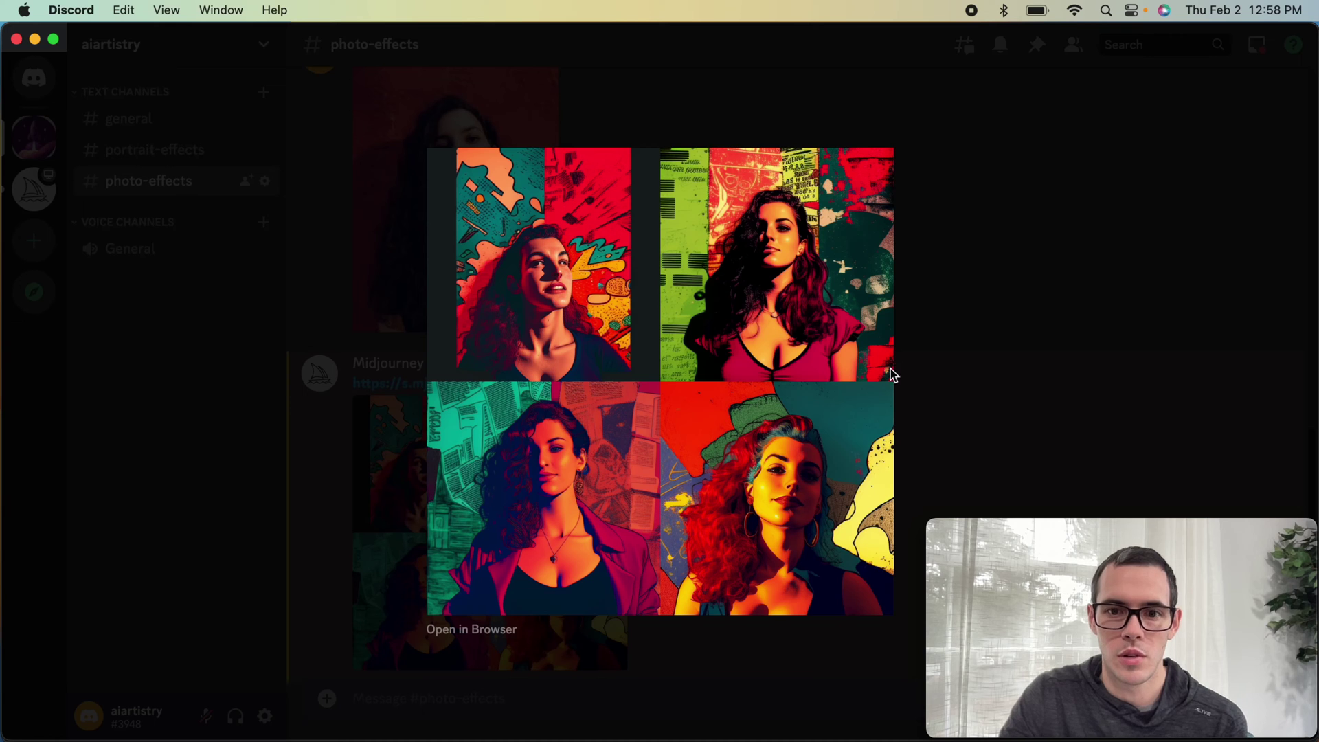
{"action": "left_click", "coordinate": [983, 385]}
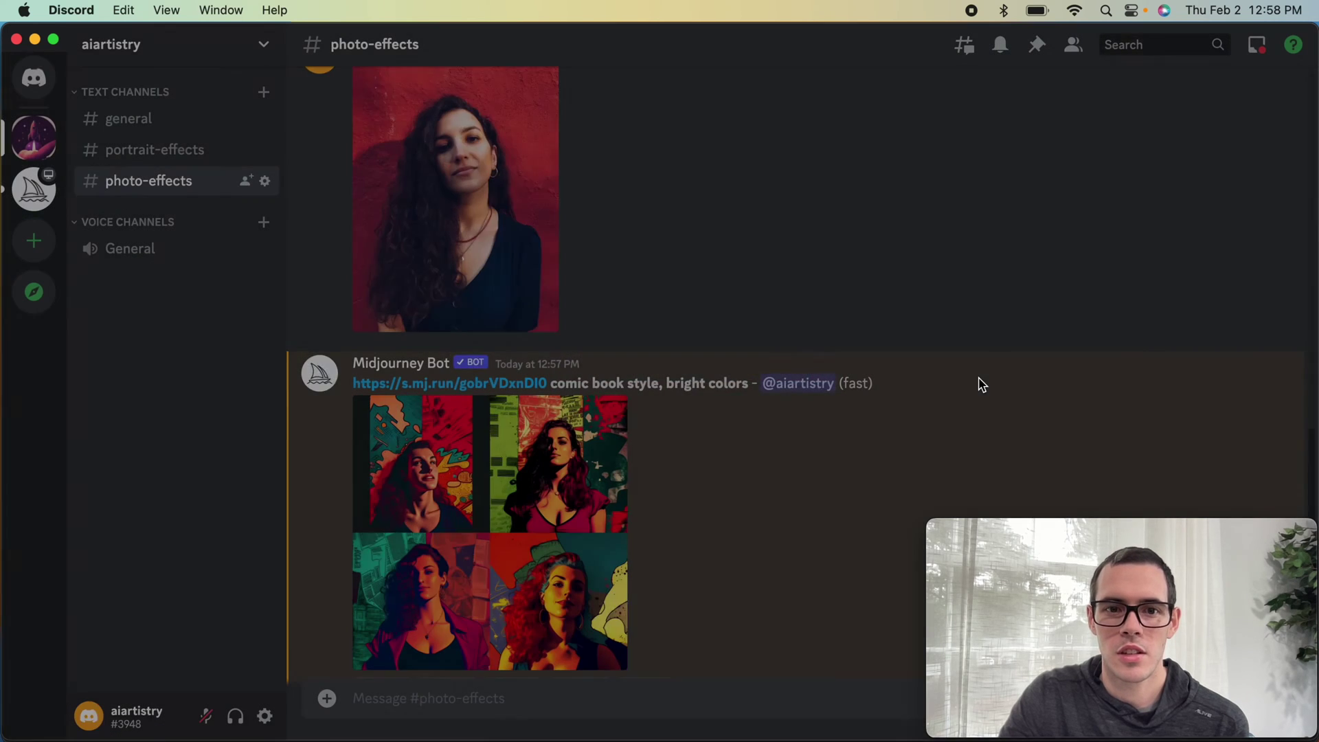
{"action": "scroll", "coordinate": [618, 561], "scroll_direction": "down", "scroll_amount": 3}
- Post the photo of the man in the red jacket and copy its link
{"action": "left_click", "coordinate": [328, 701]}
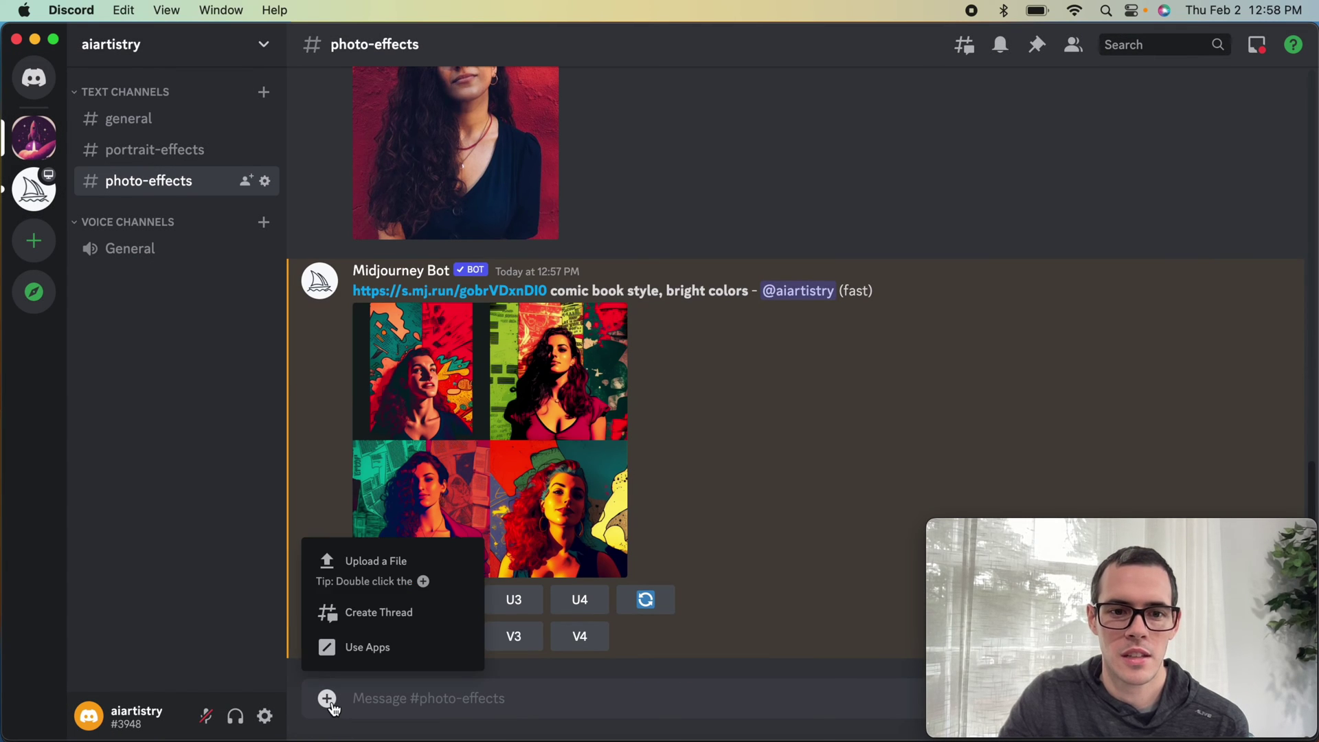
{"action": "left_click", "coordinate": [374, 558]}
{"action": "left_click", "coordinate": [715, 288]}
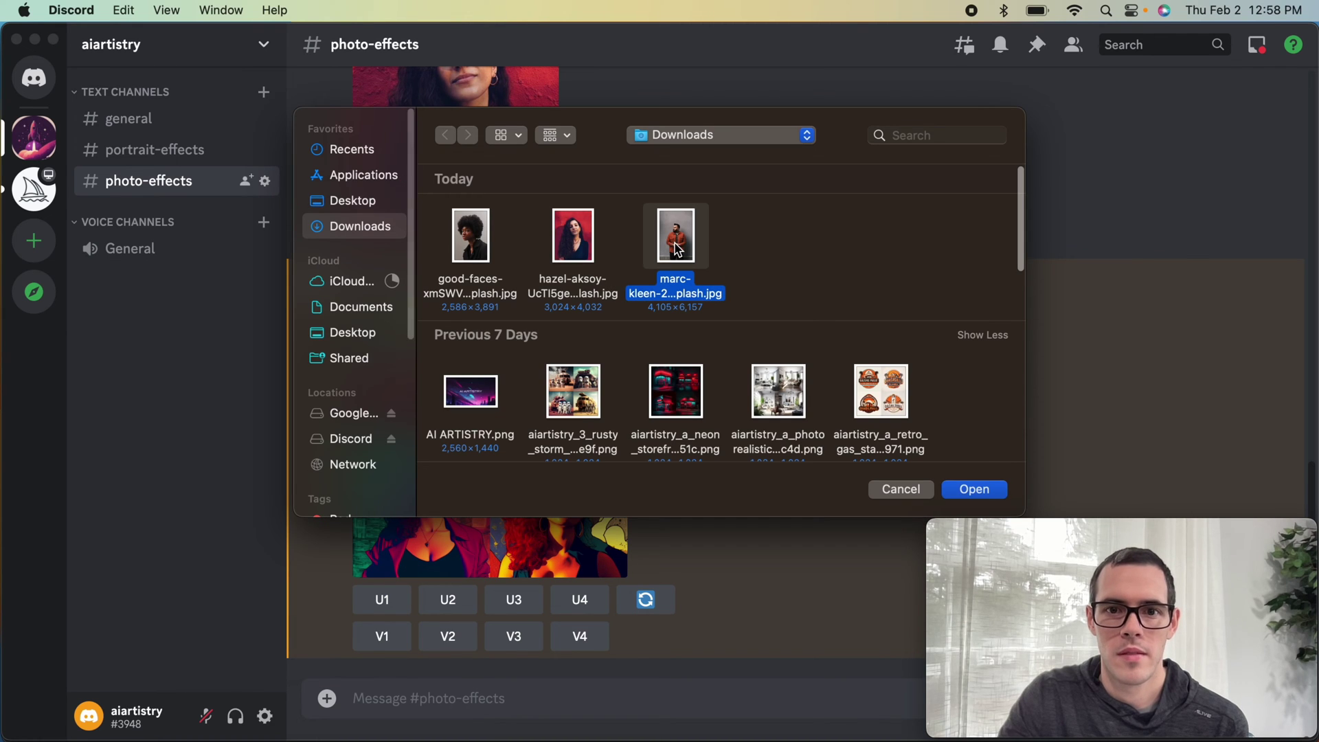
{"action": "left_click", "coordinate": [976, 490]}
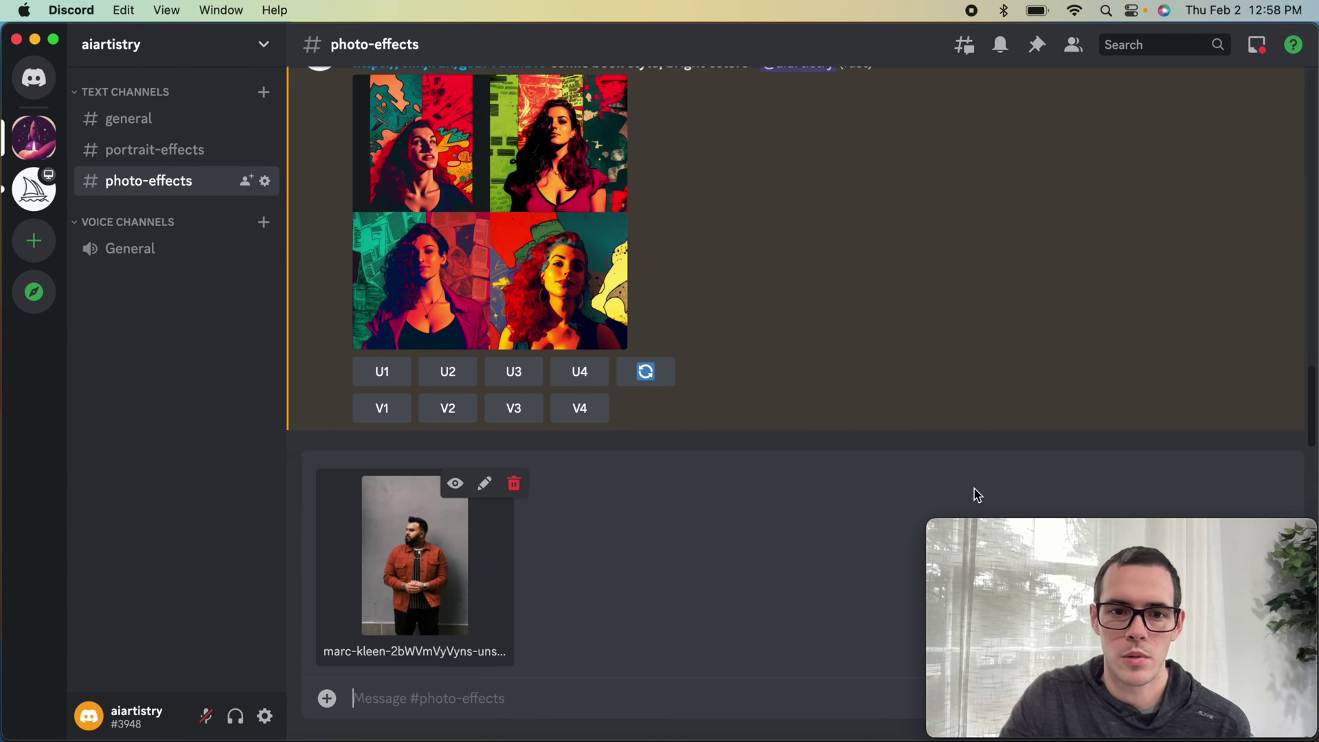
{"action": "key", "text": "Return"}
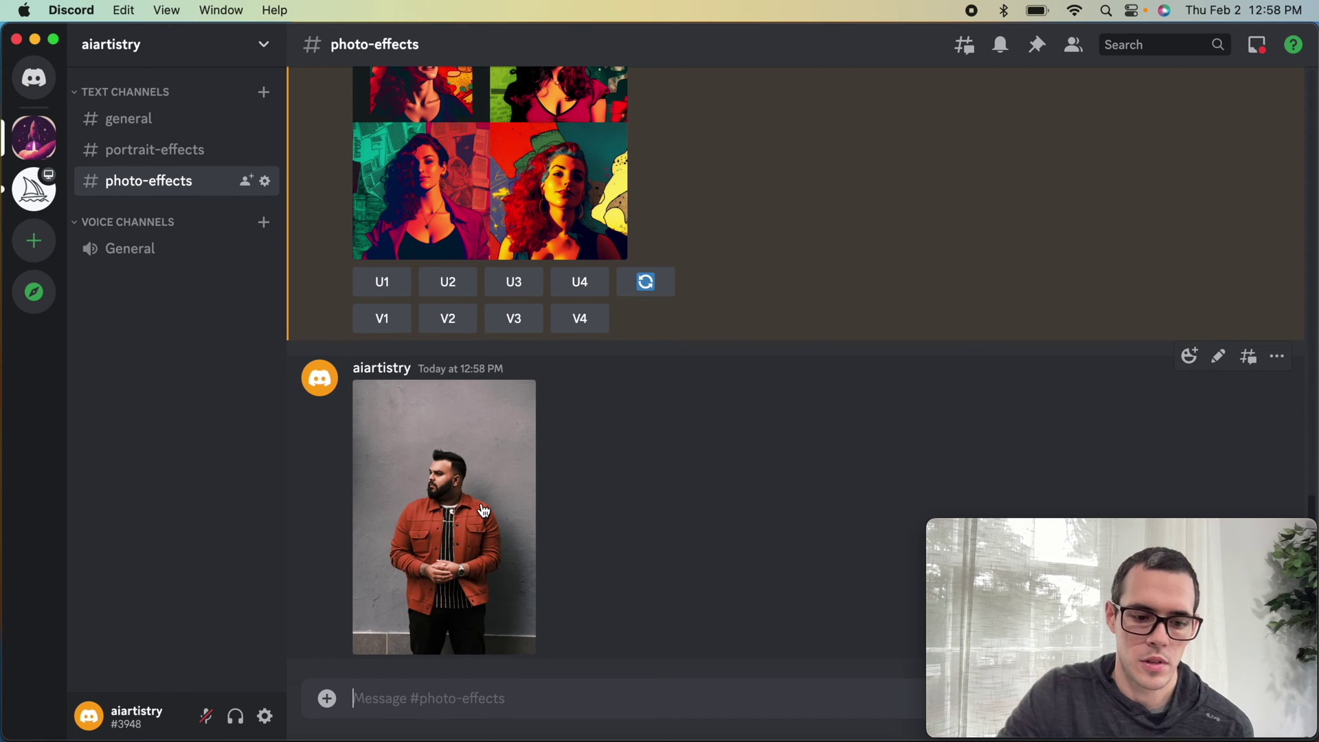
{"action": "right_click", "coordinate": [483, 512]}
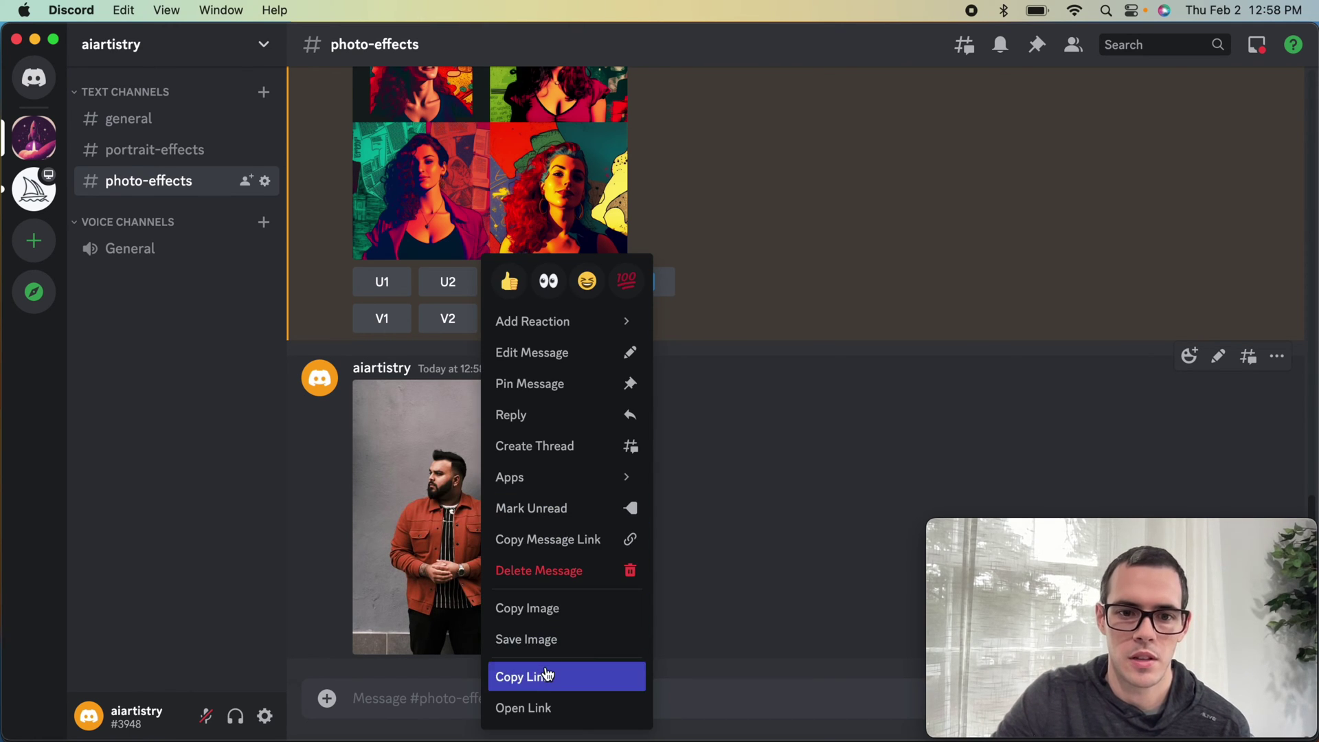
{"action": "left_click", "coordinate": [545, 674]}
- Send /imagine with the photo link plus 'in the style of matisse'
{"action": "type", "text": "/im"}
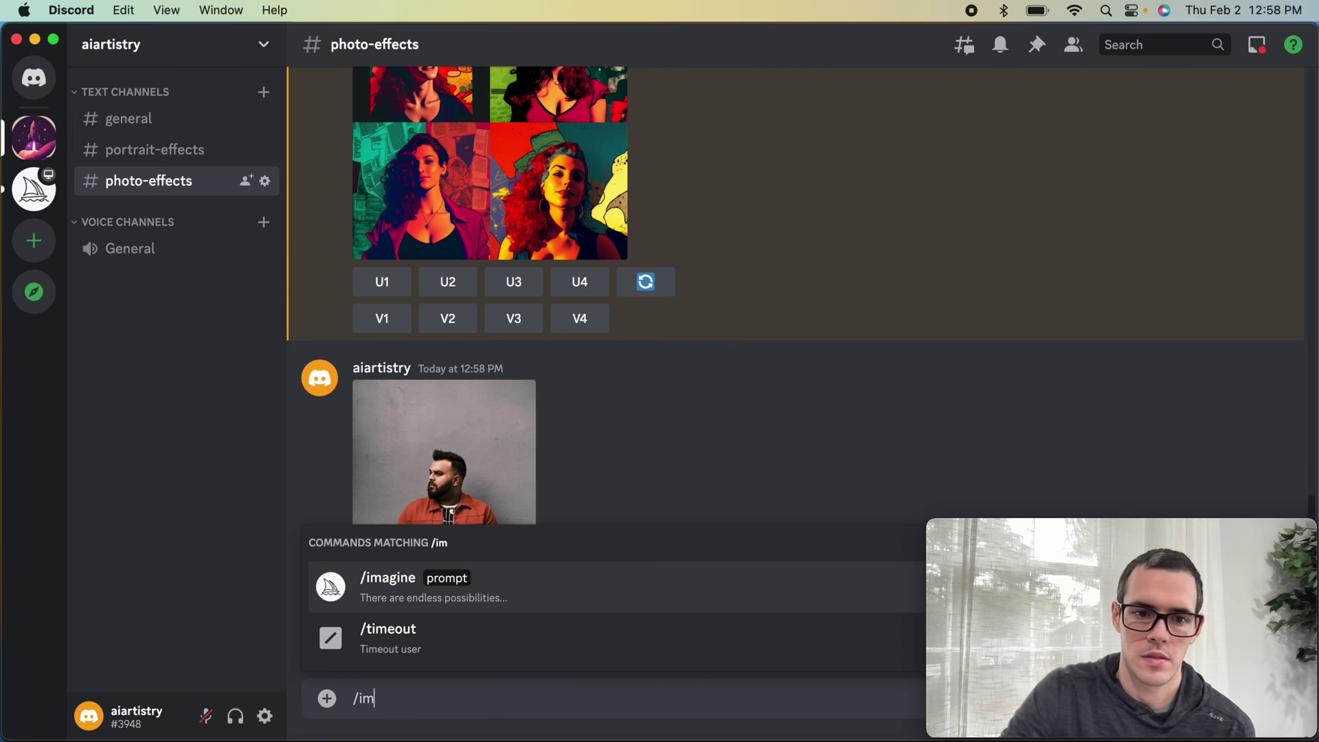
{"action": "left_click", "coordinate": [391, 598]}
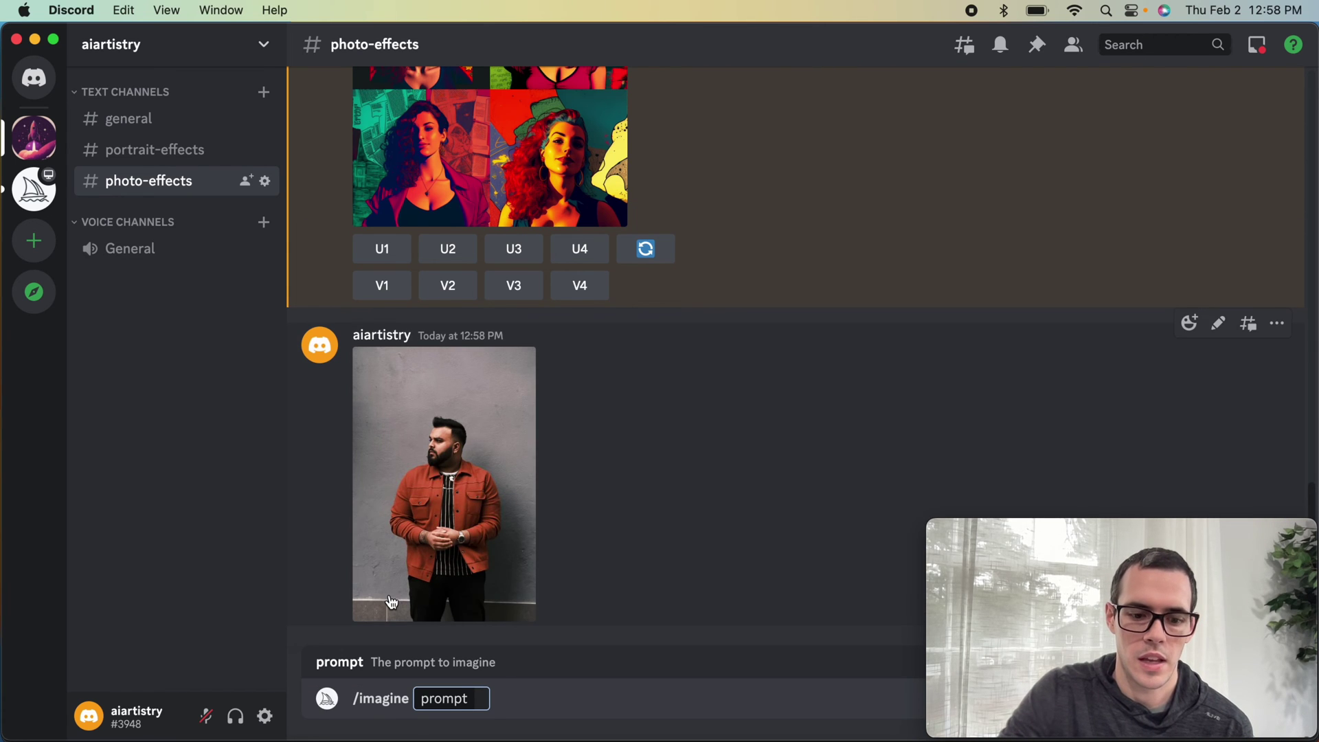
{"action": "key", "text": "super+v"}
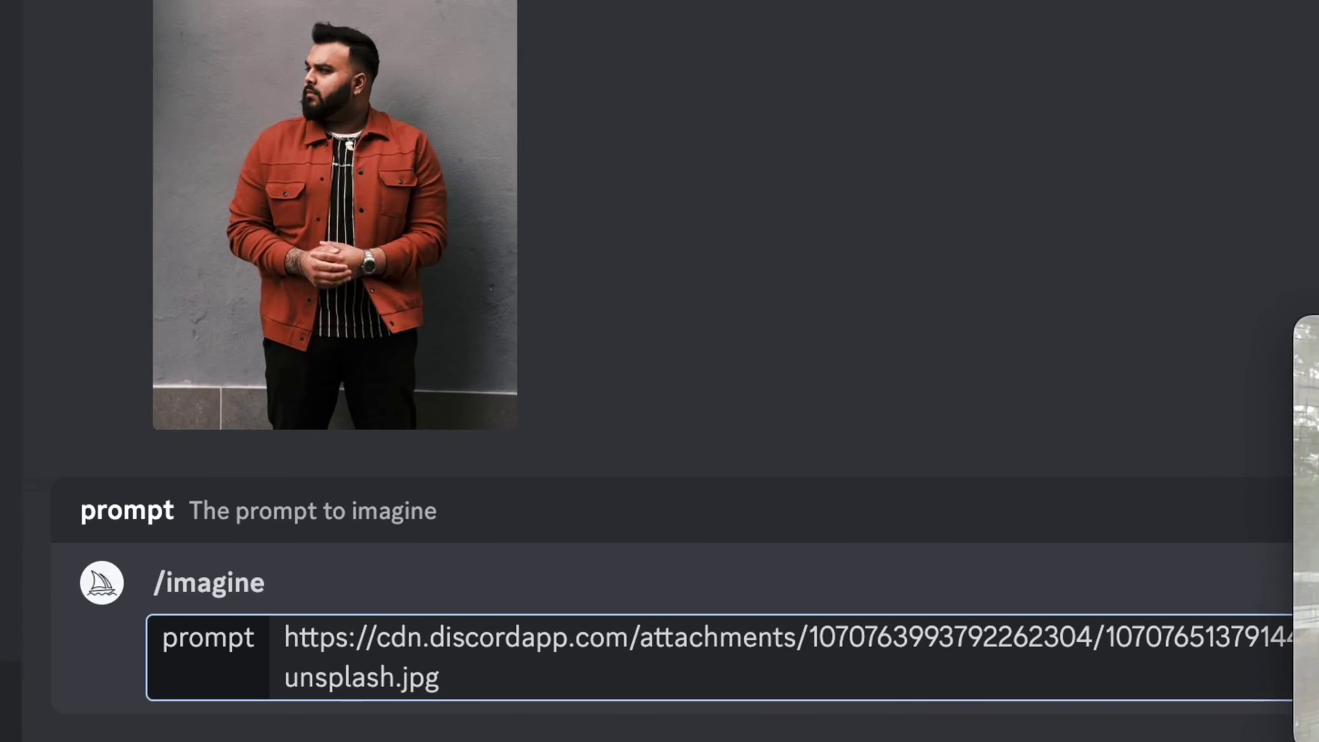
{"action": "type", "text": "in the sty"}
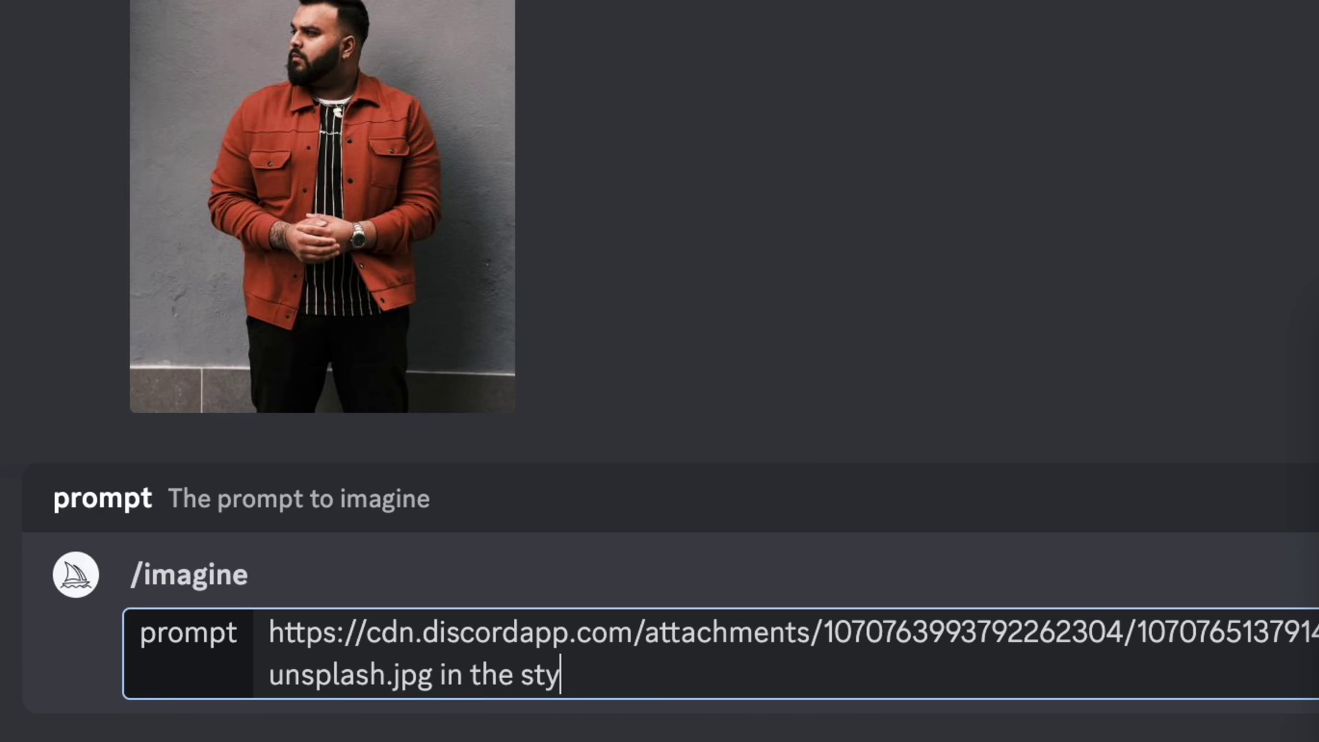
{"action": "key", "text": "BackSpace"}
{"action": "type", "text": "yle of mat"}
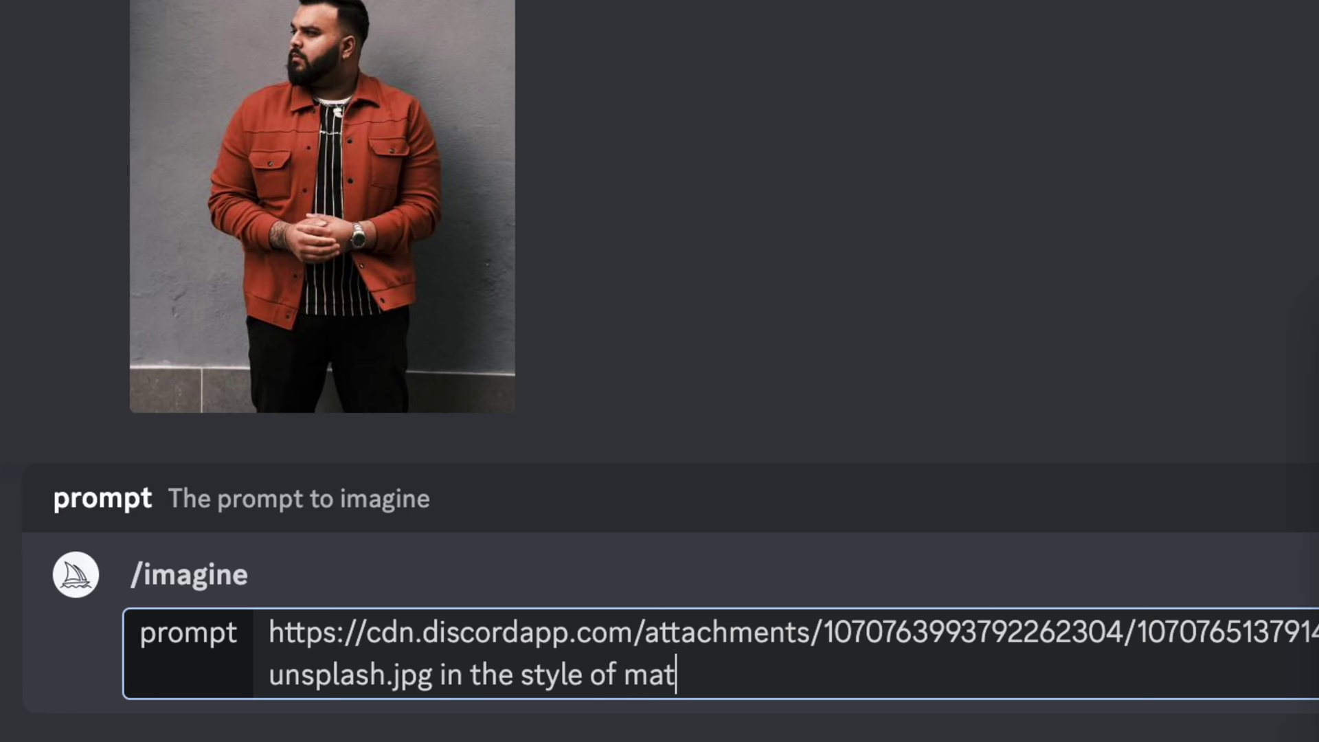
{"action": "type", "text": "isse"}
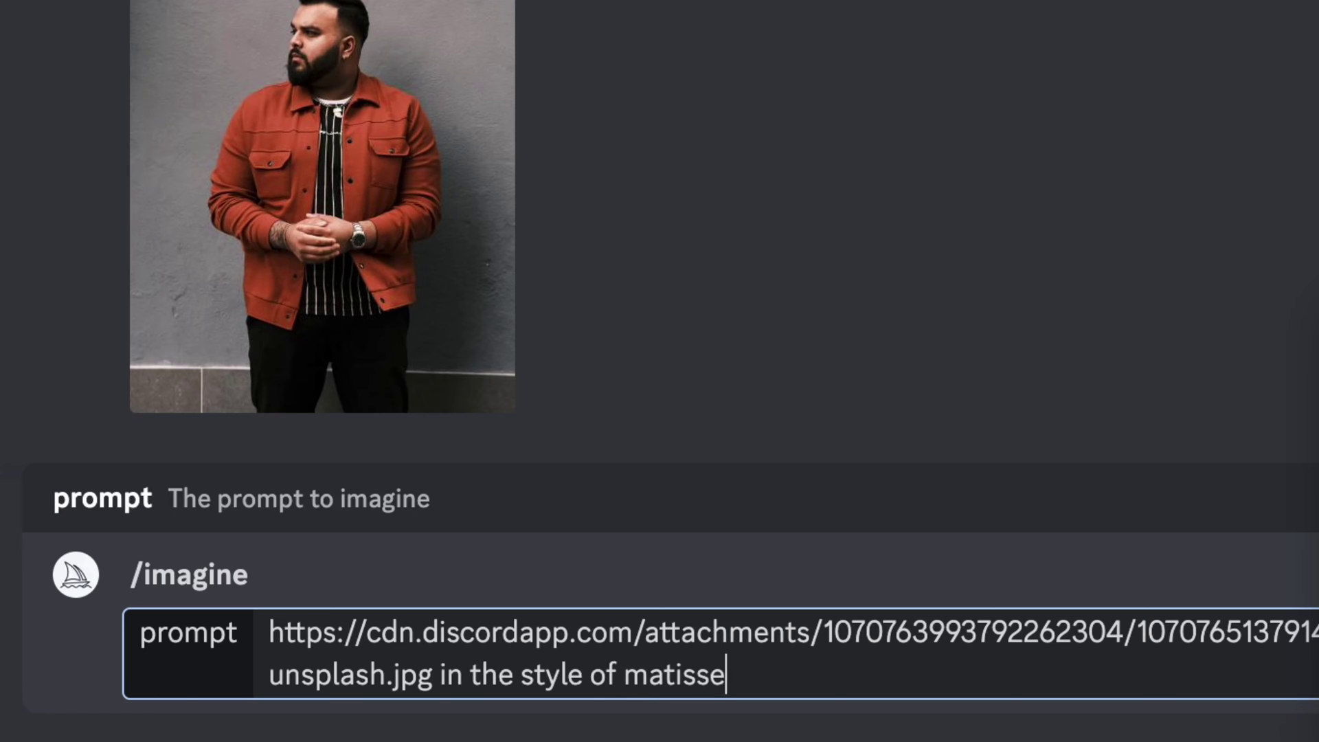
{"action": "key", "text": "Return"}
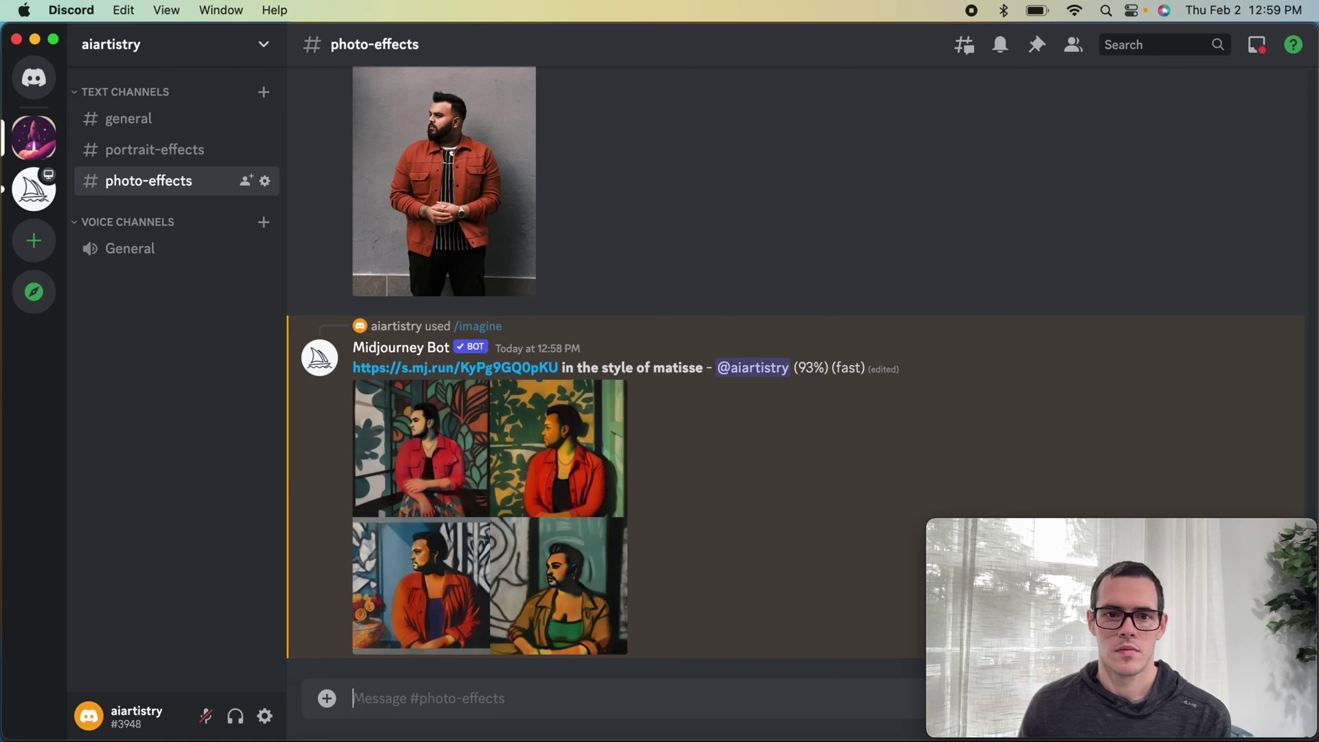
{"action": "left_click", "coordinate": [389, 492]}
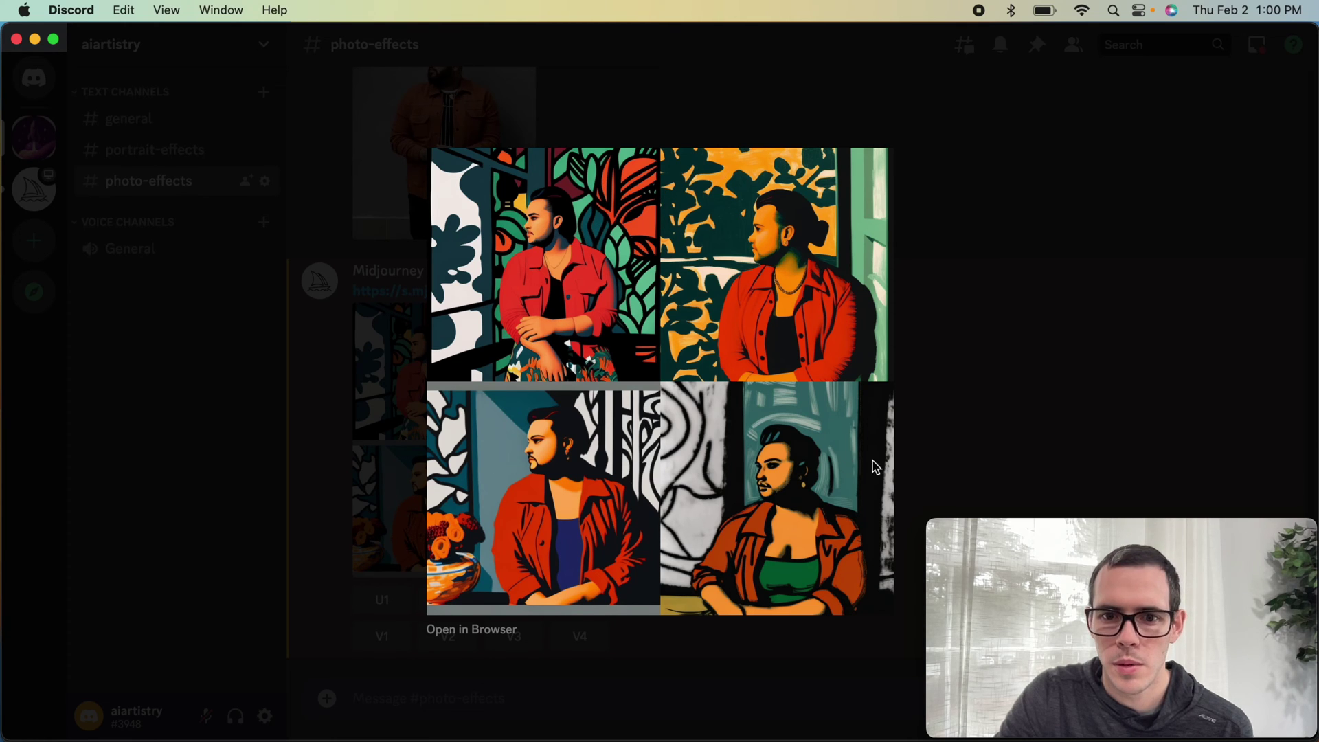
{"action": "left_click", "coordinate": [929, 445]}
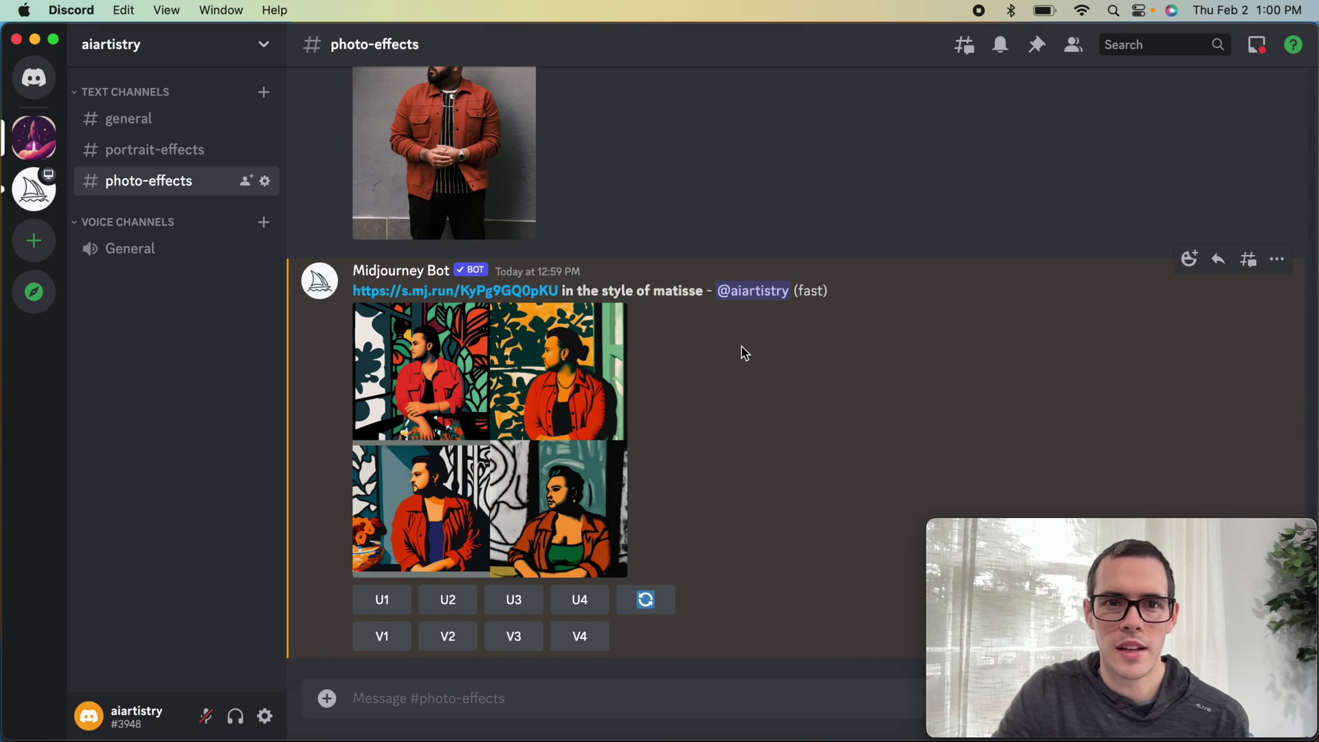
{"action": "scroll", "coordinate": [586, 209], "scroll_direction": "up", "scroll_amount": 3}
{"action": "scroll", "coordinate": [616, 193], "scroll_direction": "down", "scroll_amount": 2}
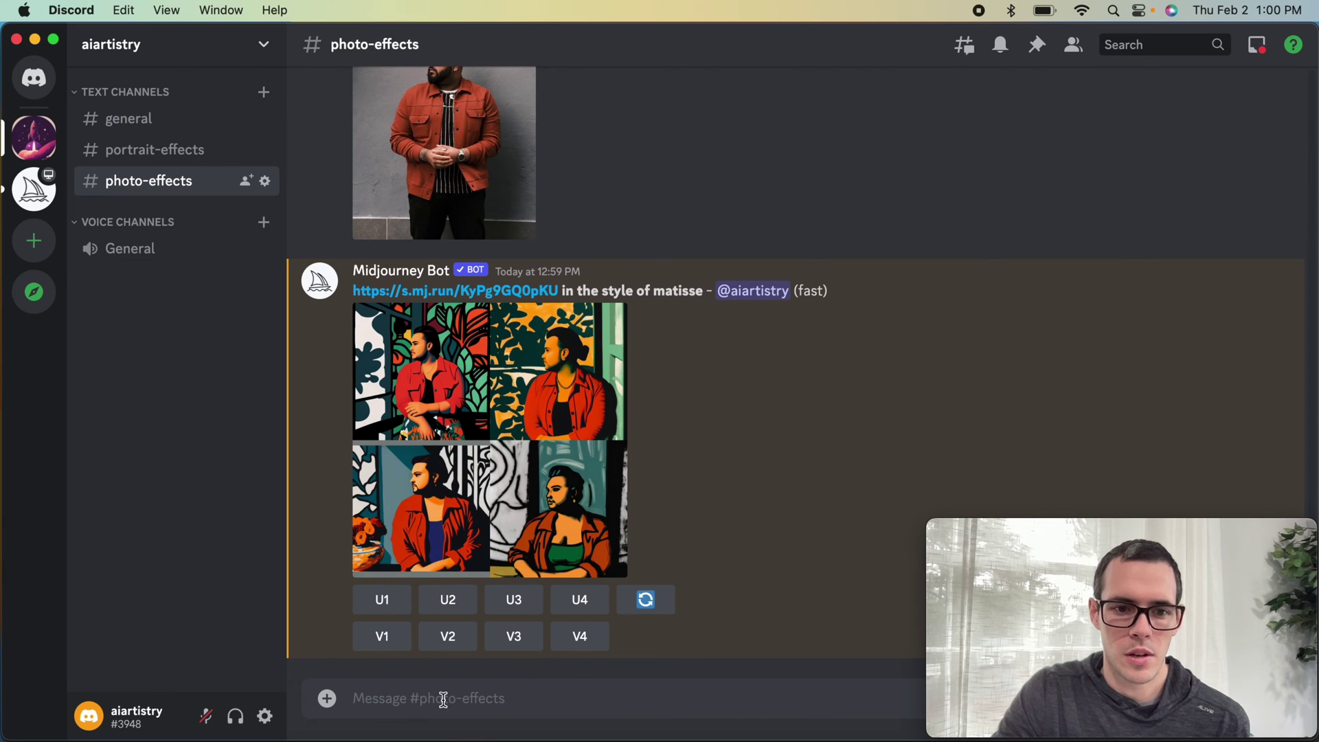
- Send /imagine with the red-jacket photo link plus 'on a cruise ship deck'
{"action": "type", "text": "/im"}
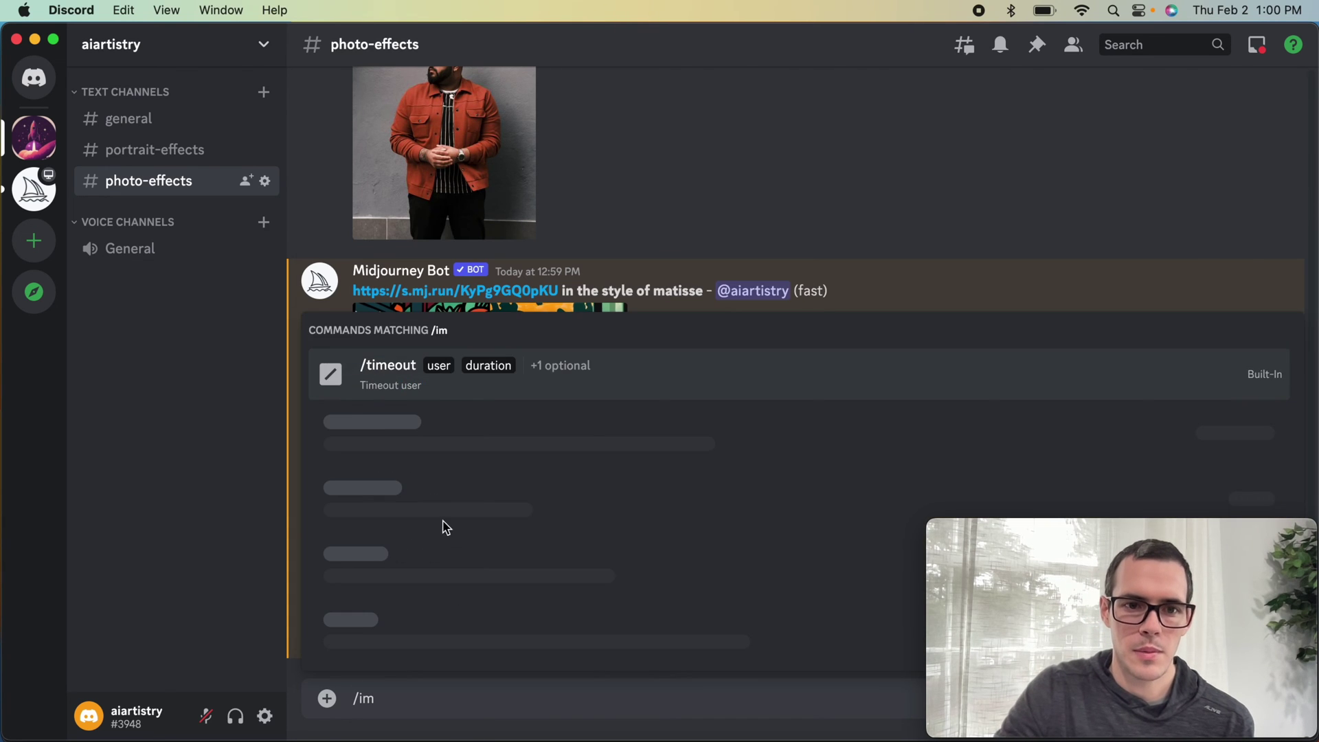
{"action": "left_click", "coordinate": [402, 588]}
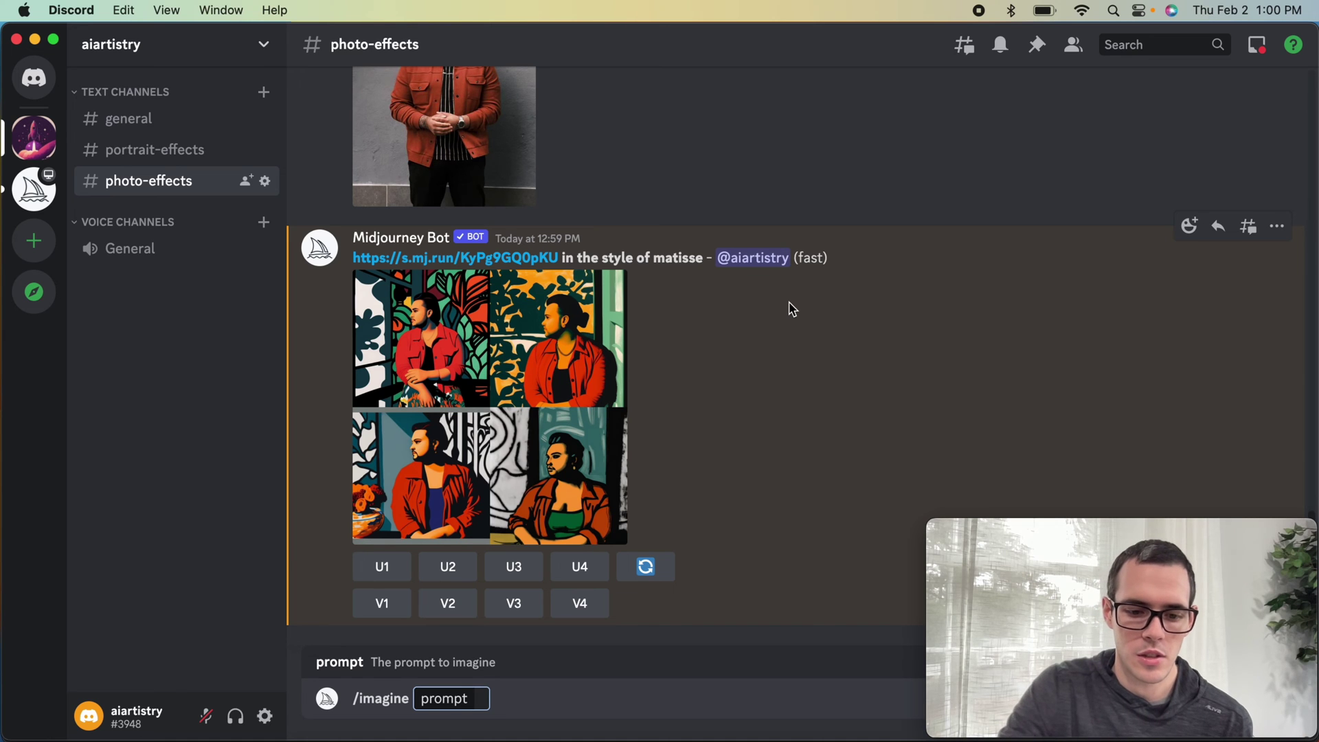
{"action": "key", "text": "super+v"}
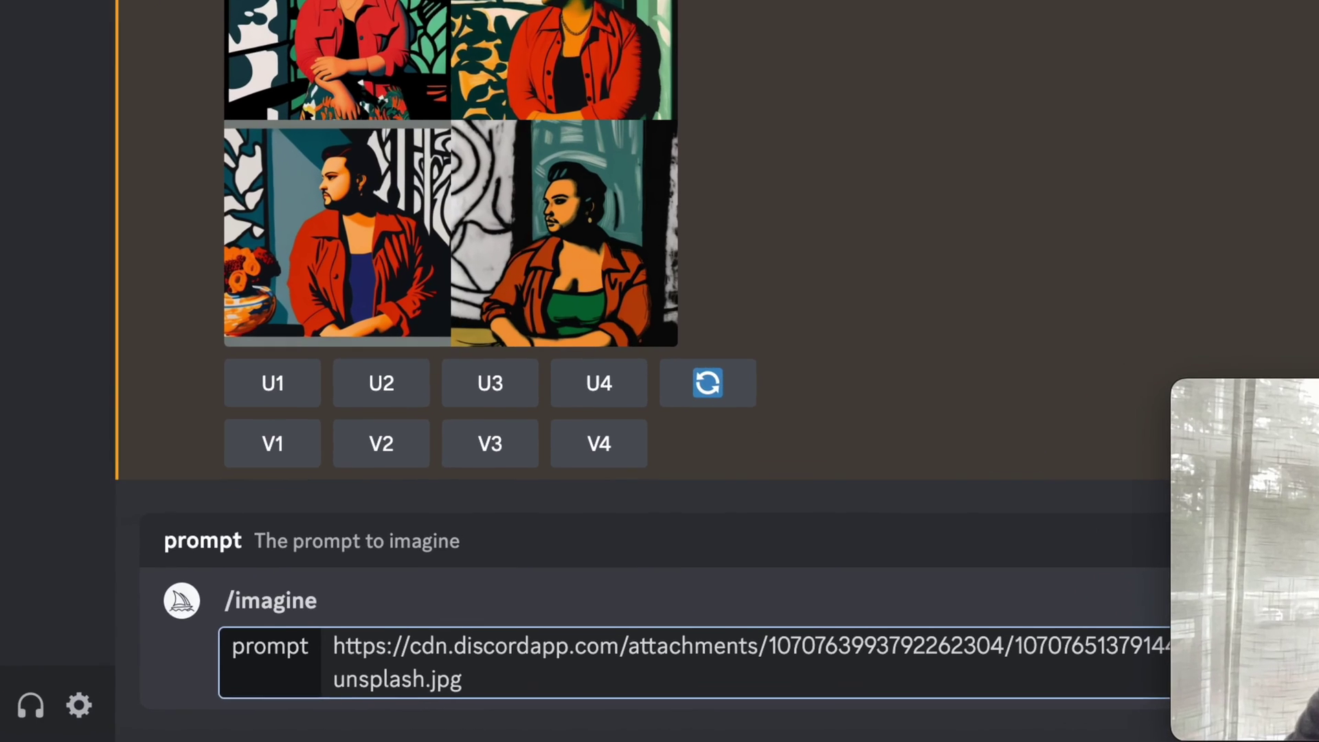
{"action": "type", "text": "on a"}
{"action": "type", "text": " crui"}
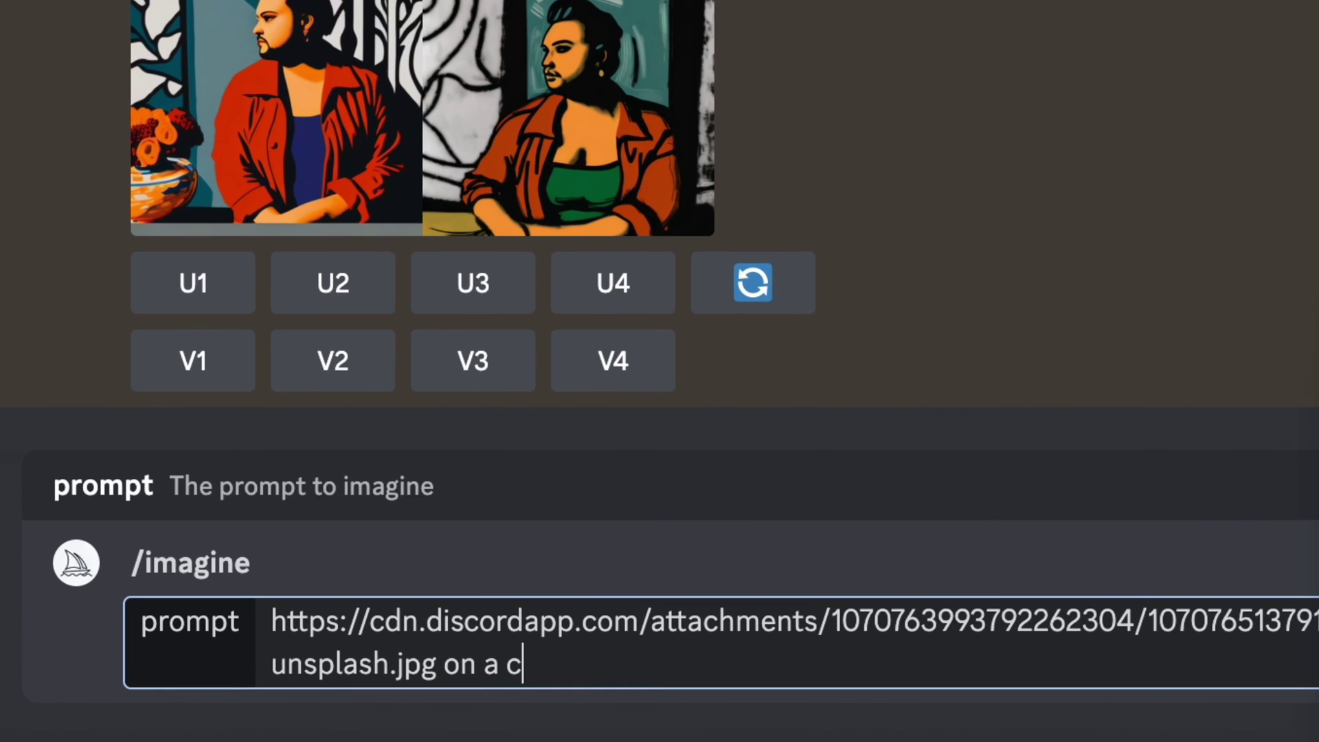
{"action": "type", "text": "se ship "}
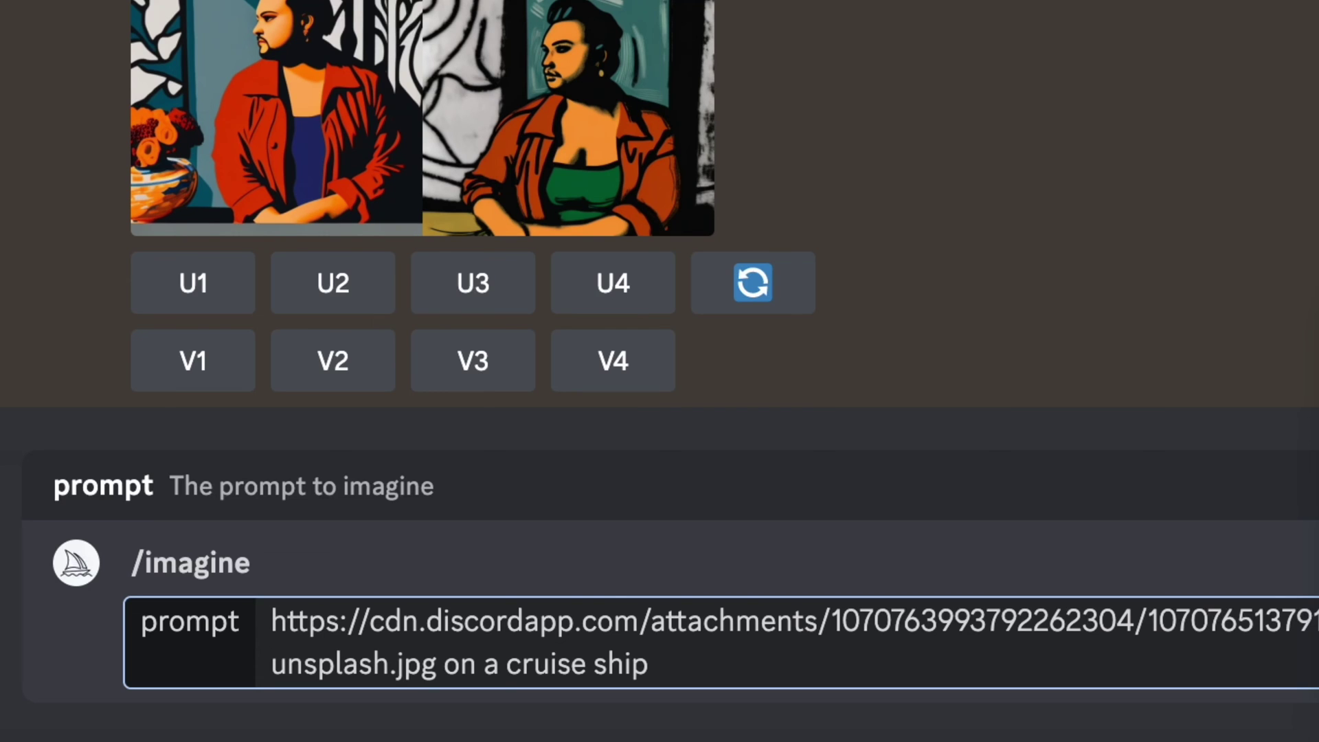
{"action": "type", "text": "deck"}
{"action": "key", "text": "Return"}
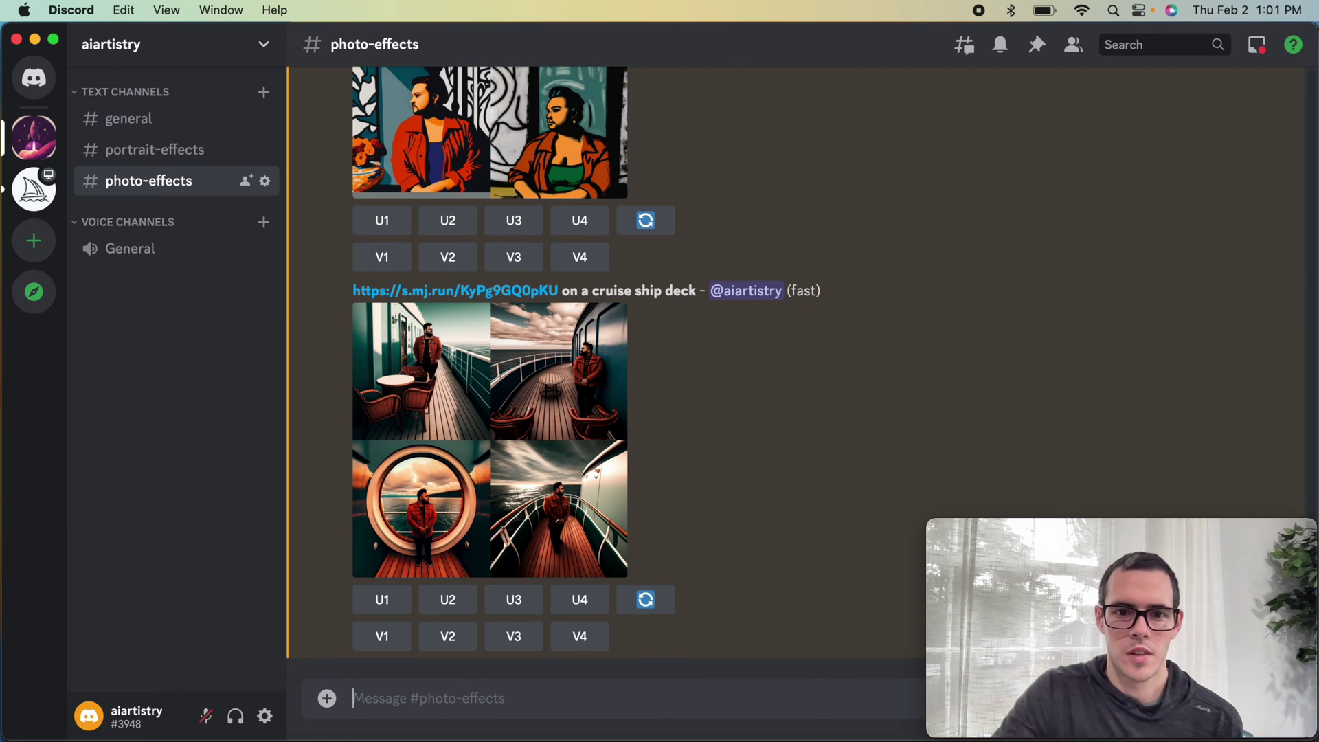
{"action": "scroll", "coordinate": [728, 351], "scroll_direction": "up", "scroll_amount": 10}
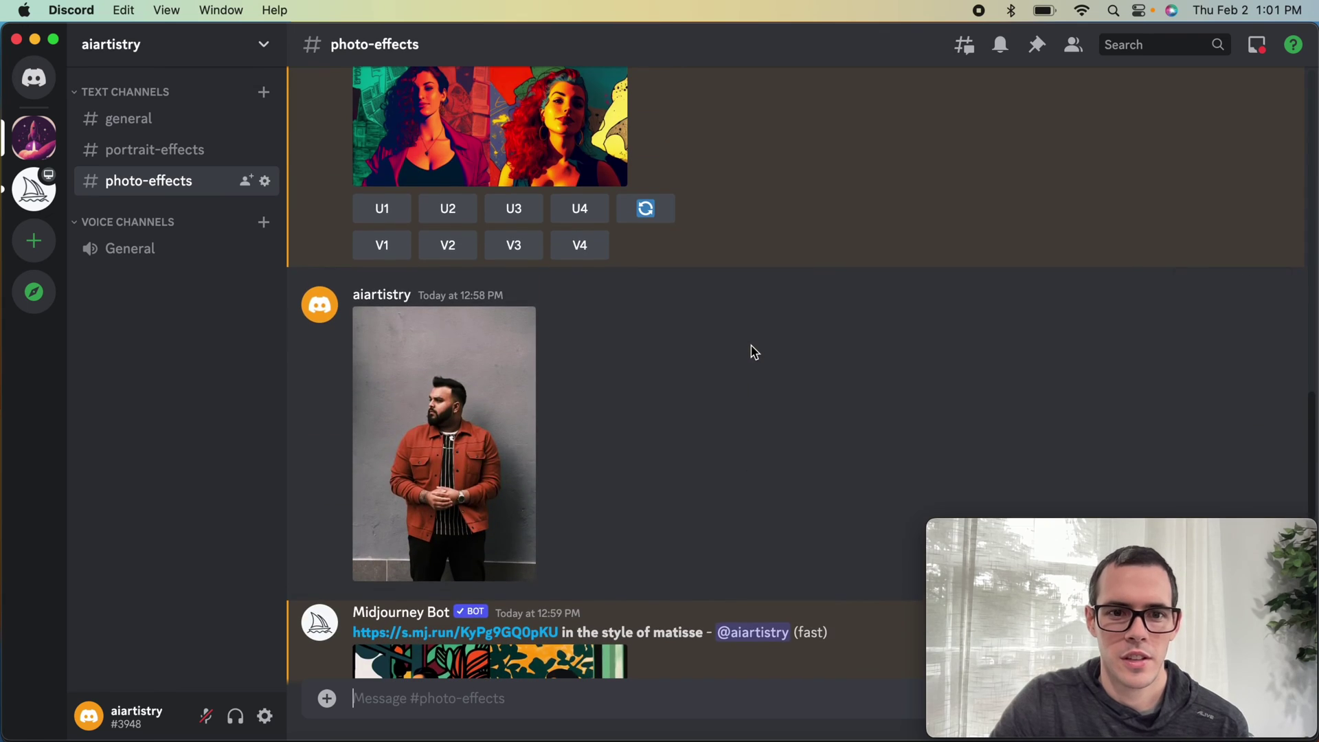
{"action": "left_click", "coordinate": [481, 358]}
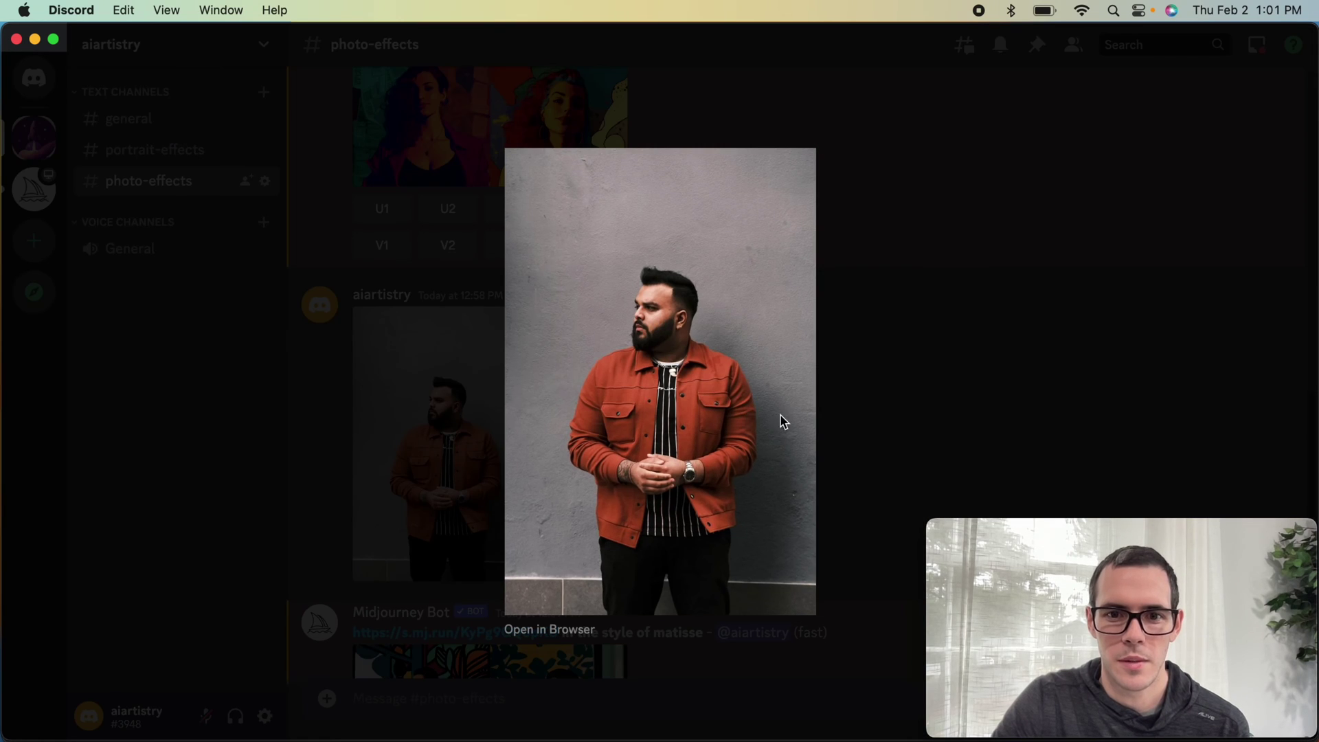
{"action": "left_click", "coordinate": [853, 441]}
{"action": "scroll", "coordinate": [852, 441], "scroll_direction": "down", "scroll_amount": 10}
{"action": "left_click", "coordinate": [565, 486]}
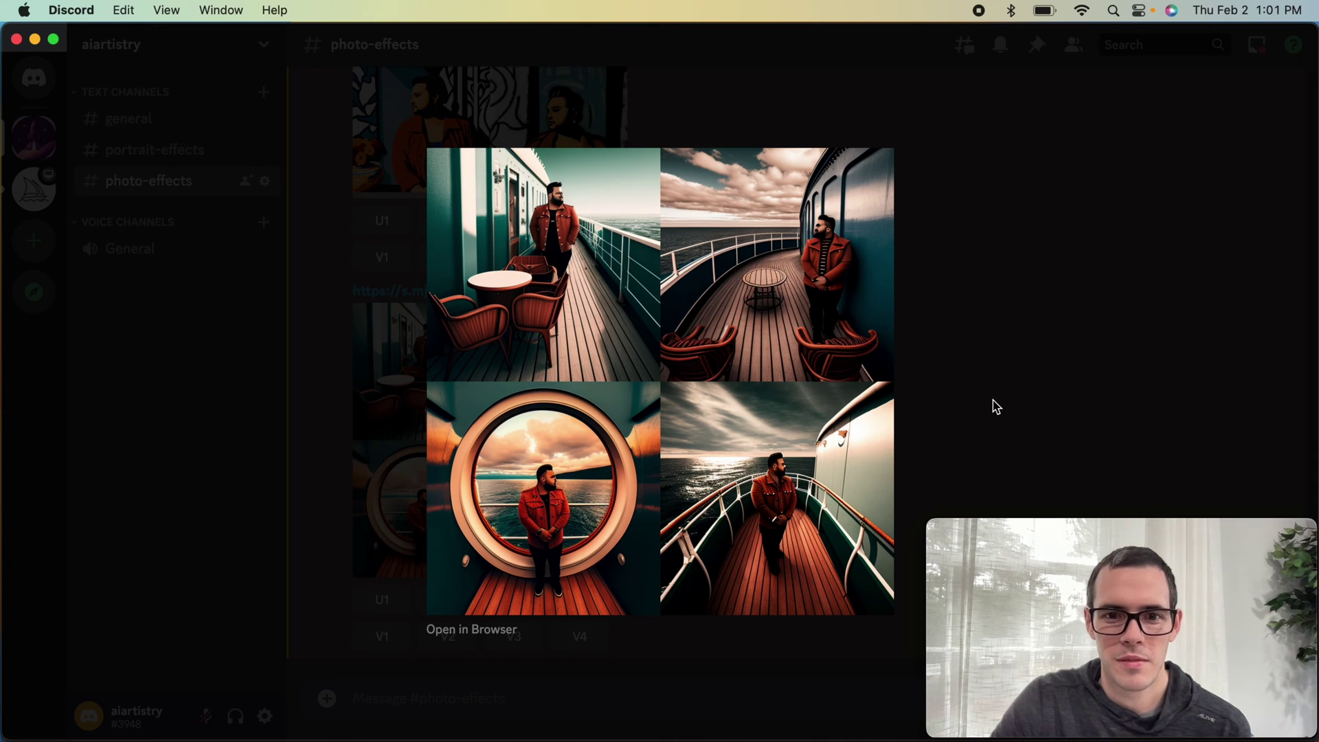
{"action": "left_click", "coordinate": [980, 345]}
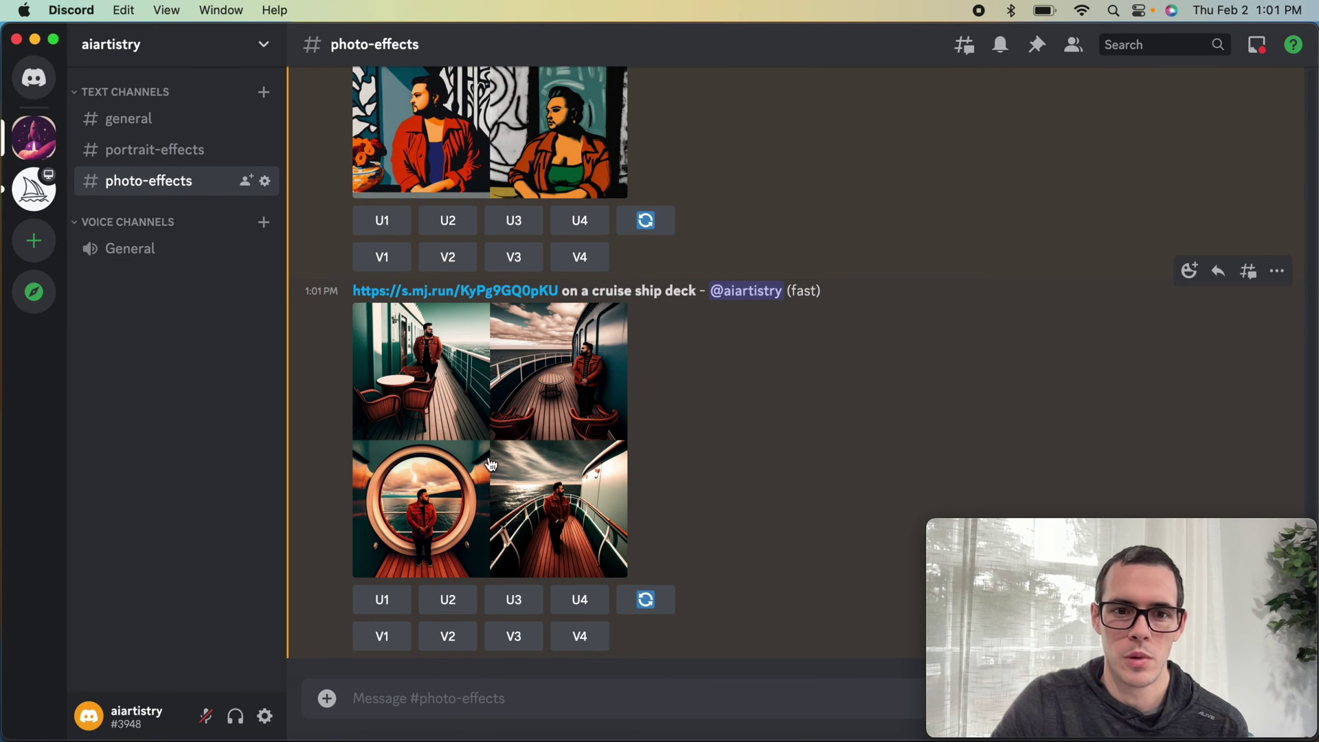
{"action": "scroll", "coordinate": [756, 503], "scroll_direction": "up", "scroll_amount": 2}
{"action": "scroll", "coordinate": [758, 504], "scroll_direction": "up", "scroll_amount": 6}
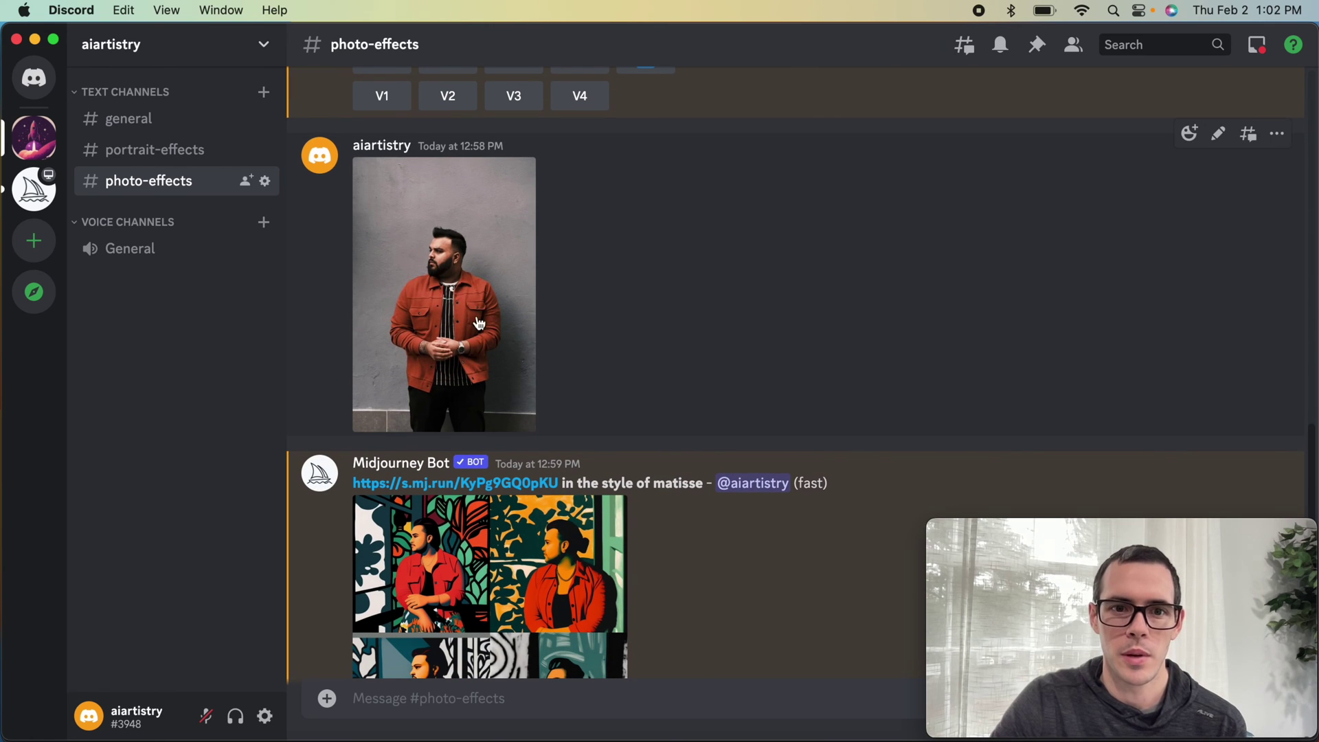
{"action": "scroll", "coordinate": [827, 471], "scroll_direction": "down", "scroll_amount": 8}
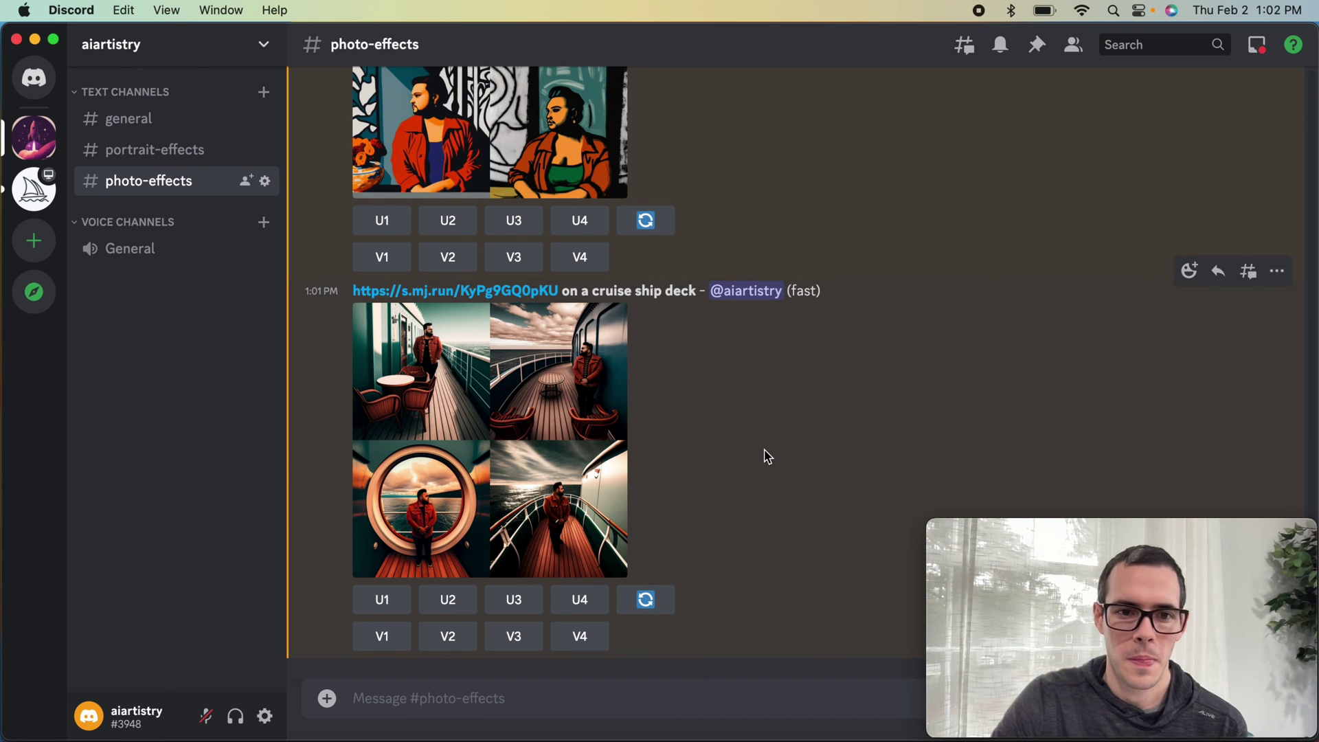
- Copy the link of the woman's afro portrait posted earlier in the channel
{"action": "scroll", "coordinate": [769, 457], "scroll_direction": "up", "scroll_amount": 20}
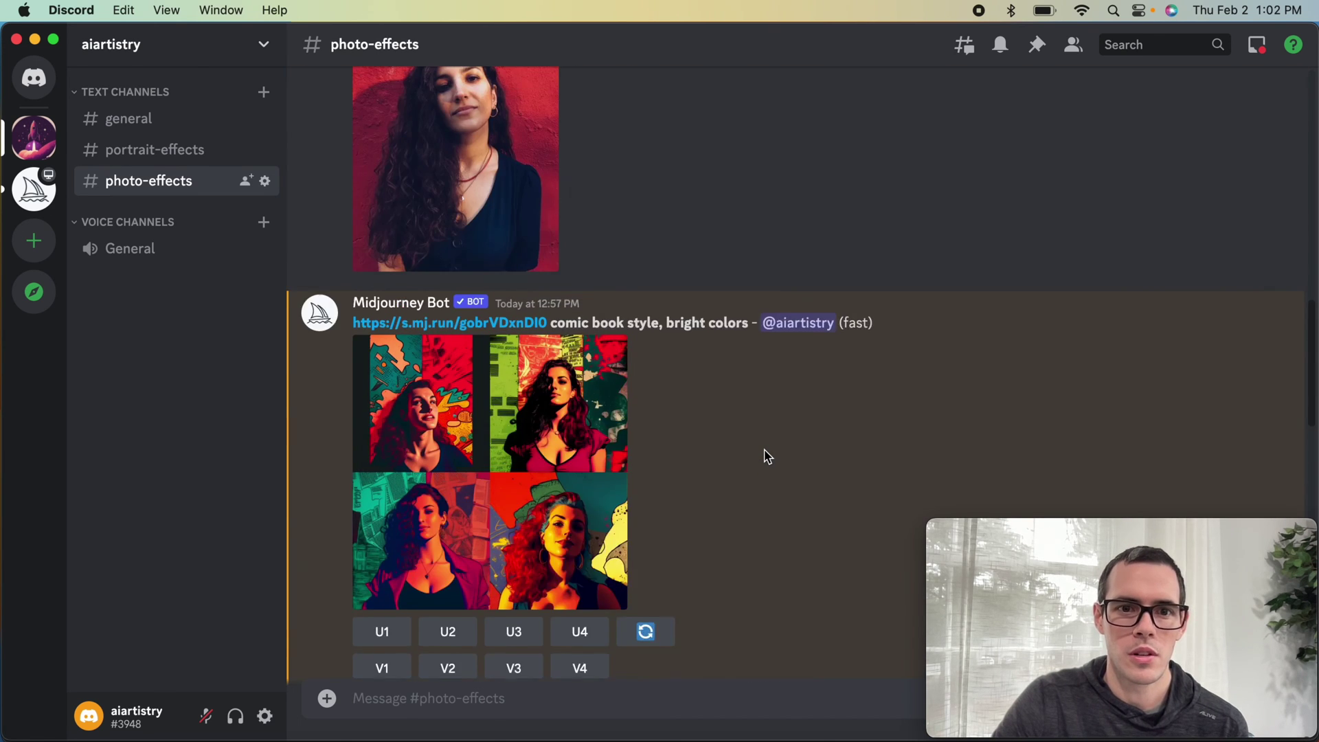
{"action": "scroll", "coordinate": [765, 456], "scroll_direction": "down", "scroll_amount": 3}
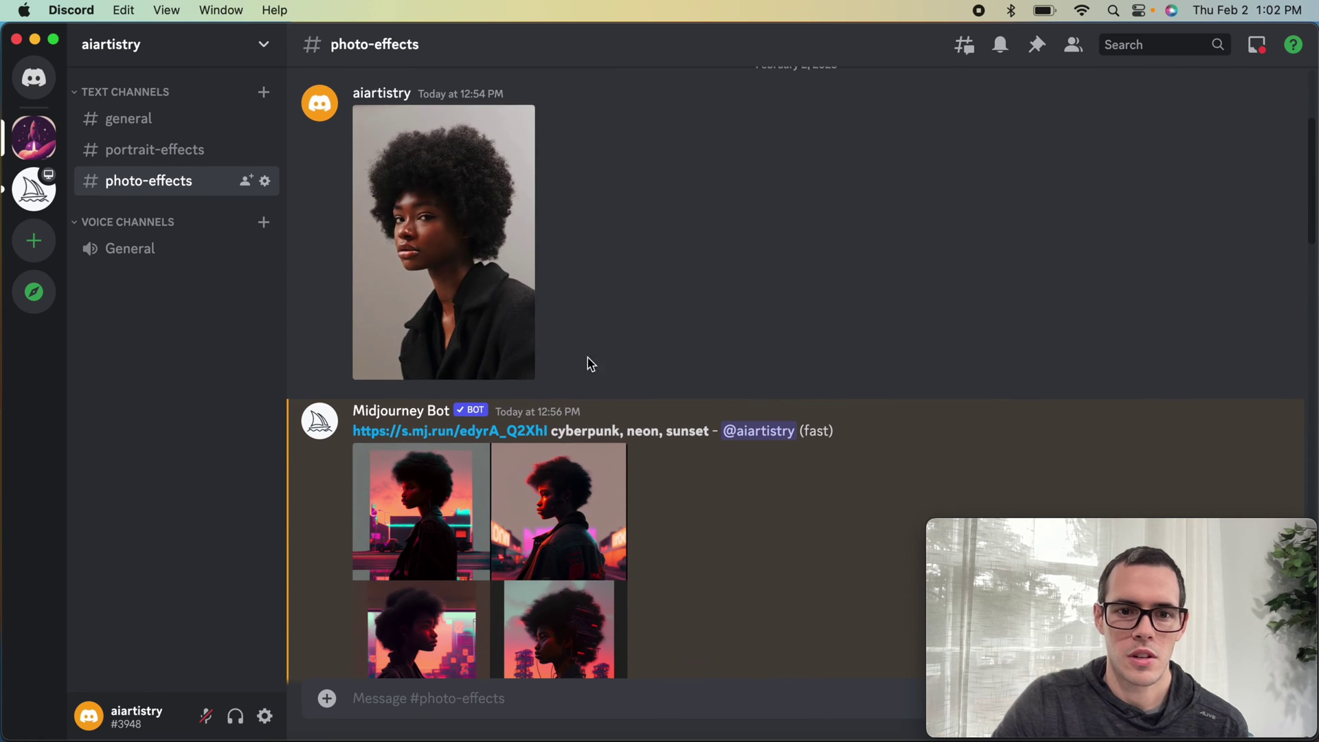
{"action": "right_click", "coordinate": [518, 311]}
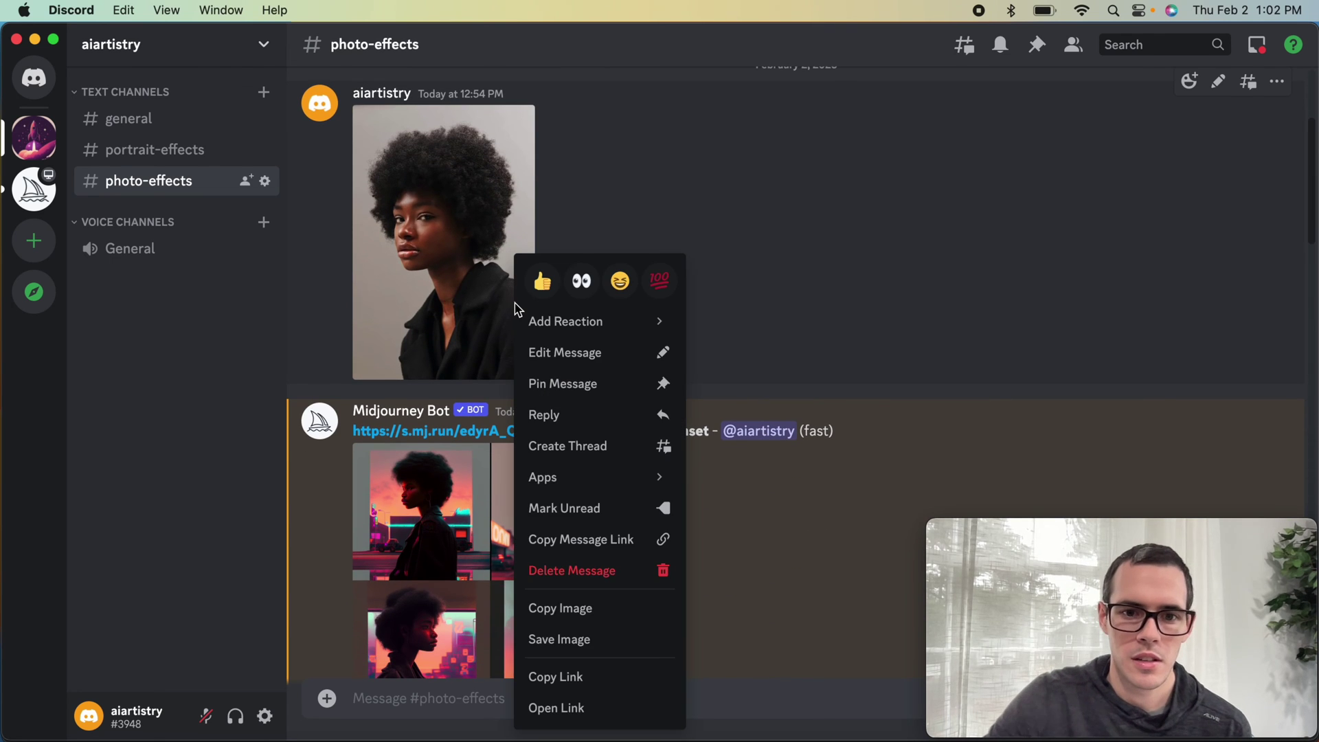
{"action": "left_click", "coordinate": [572, 677]}
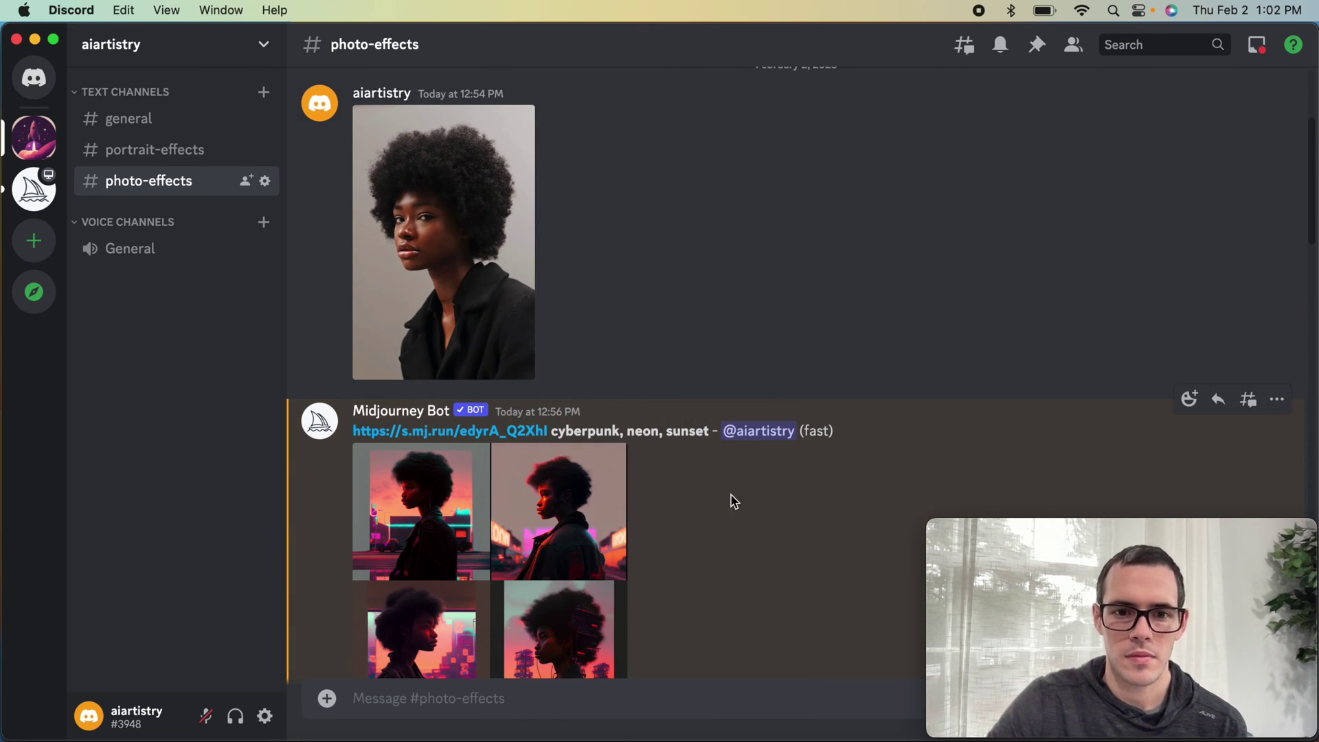
- Send /imagine with the afro portrait link plus 'digital illustration, cityscape'
{"action": "scroll", "coordinate": [731, 505], "scroll_direction": "down", "scroll_amount": 10}
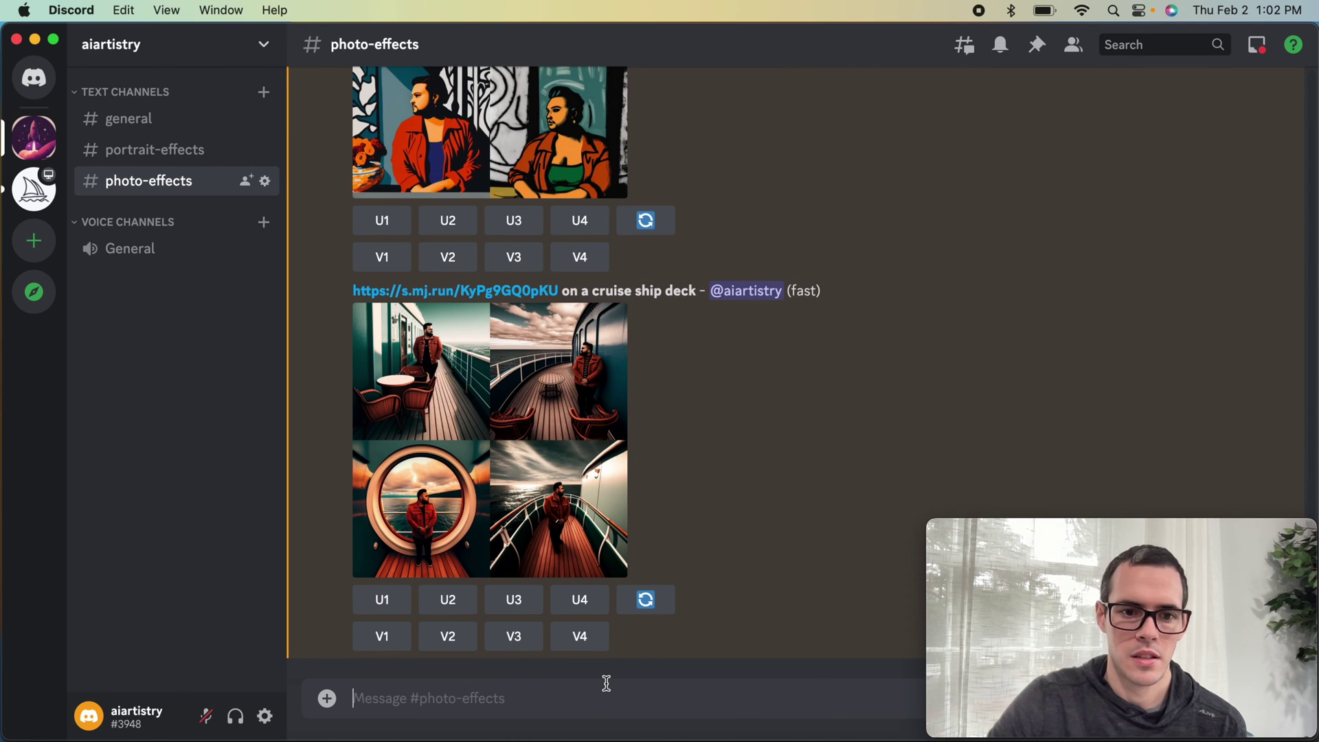
{"action": "left_click", "coordinate": [606, 683]}
{"action": "type", "text": "/im"}
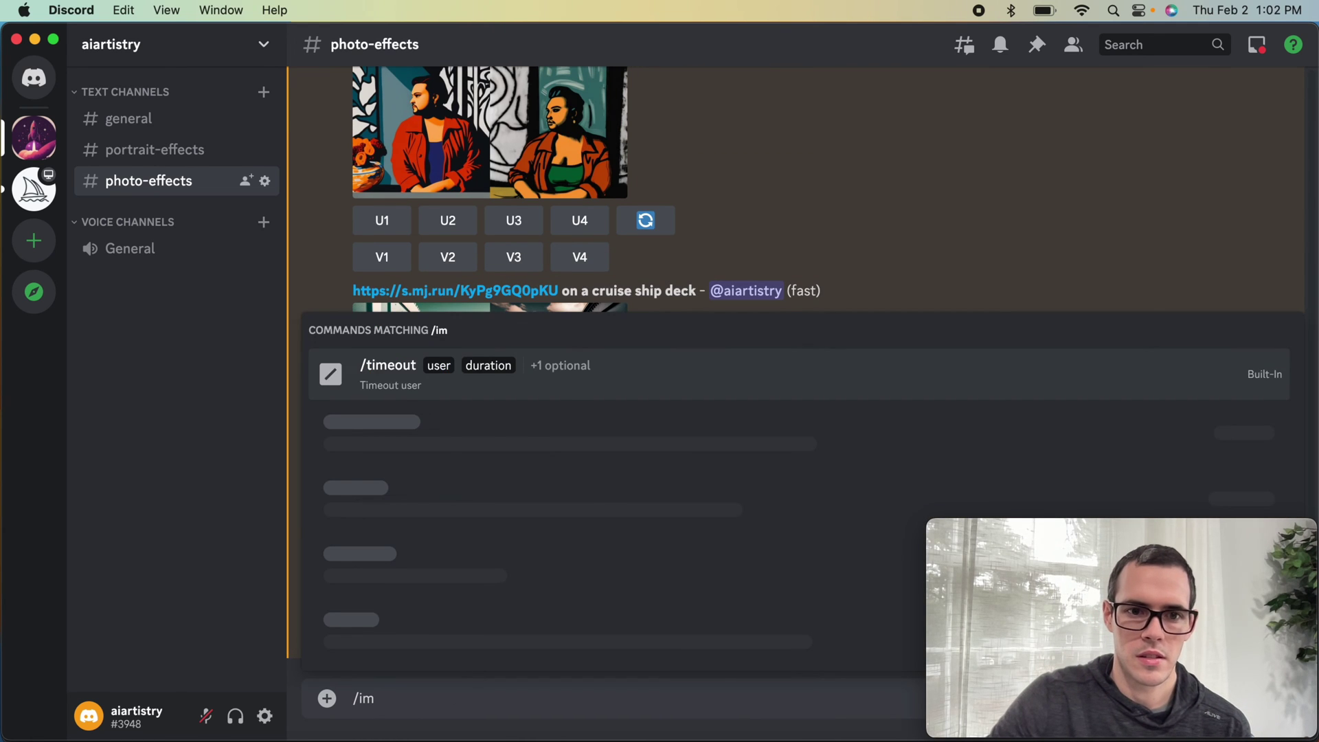
{"action": "left_click", "coordinate": [474, 600]}
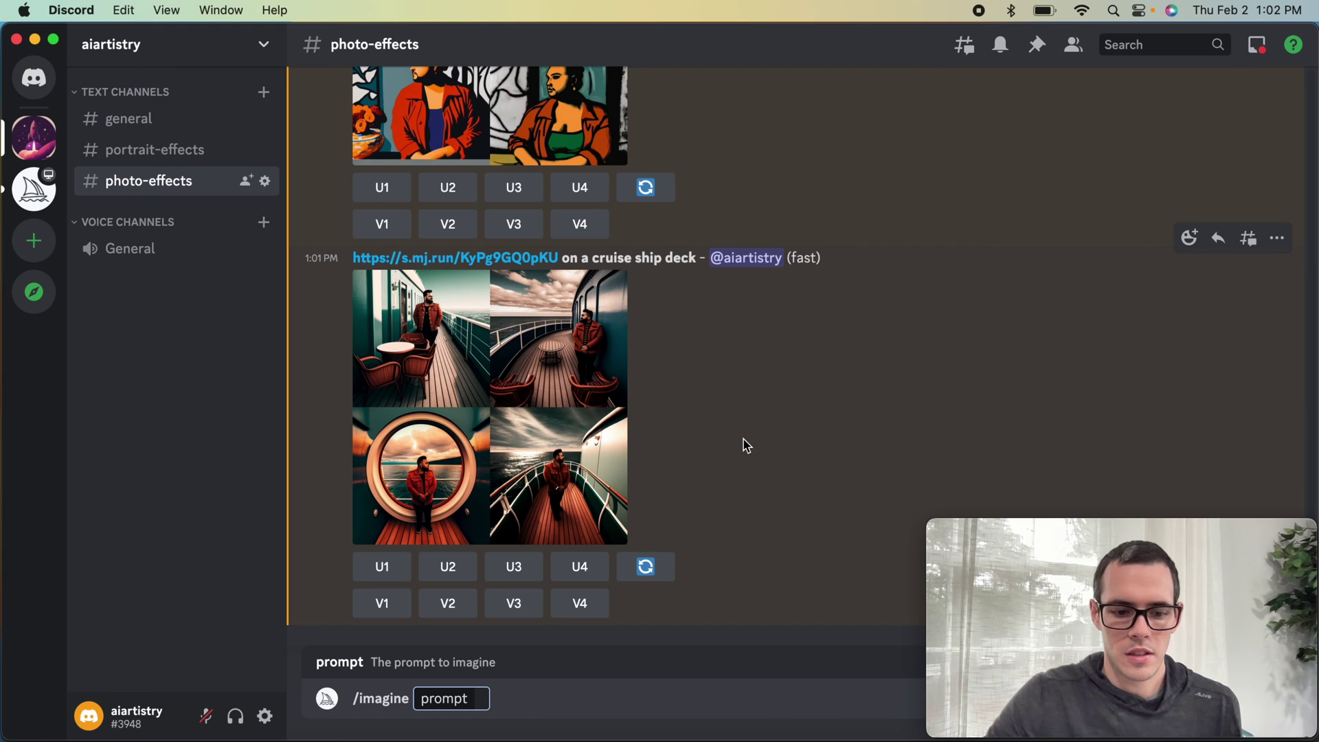
{"action": "key", "text": "super+v"}
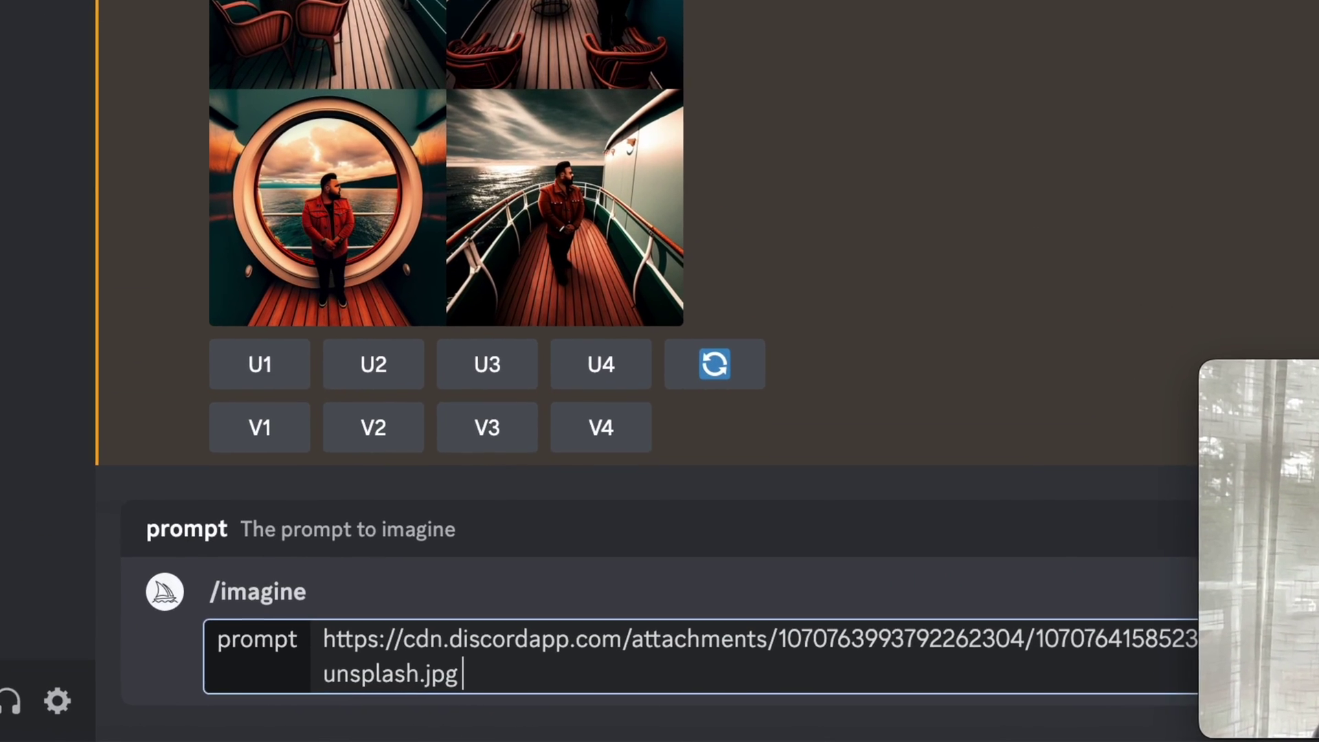
{"action": "type", "text": "digital "}
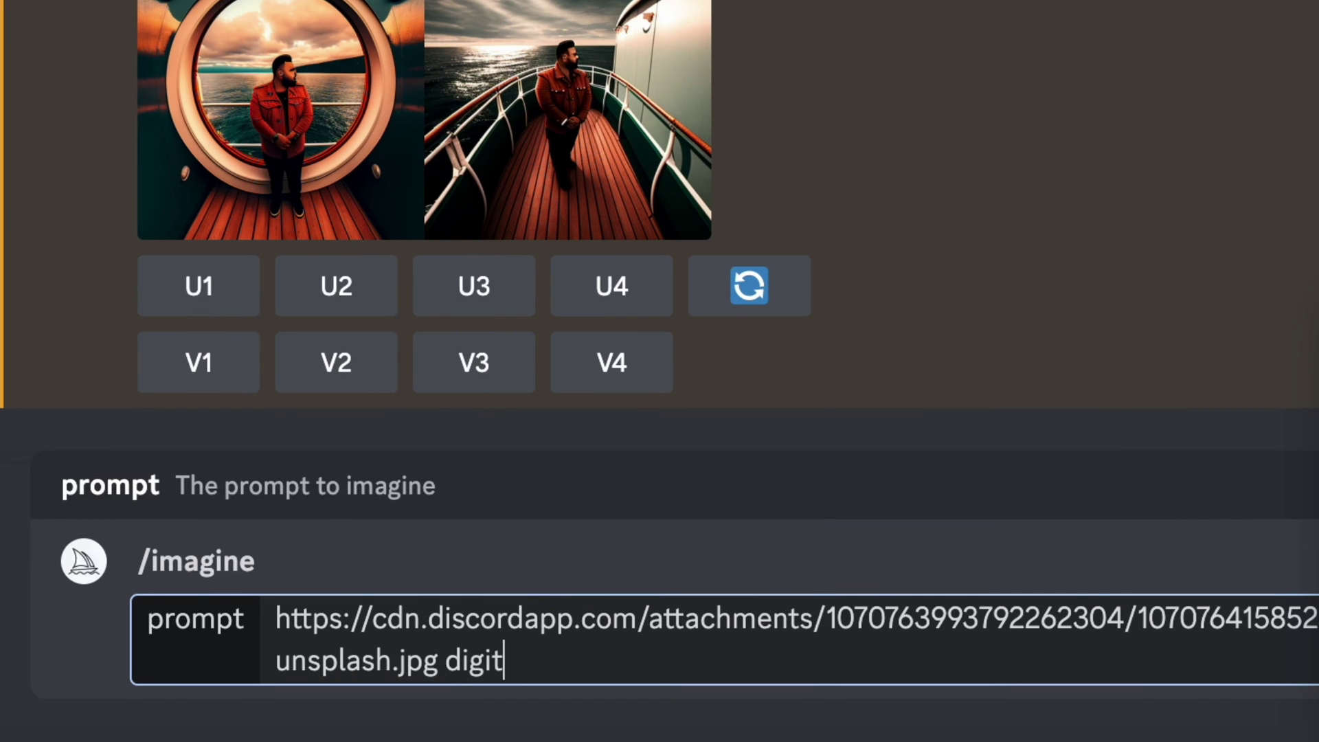
{"action": "type", "text": "illustration"}
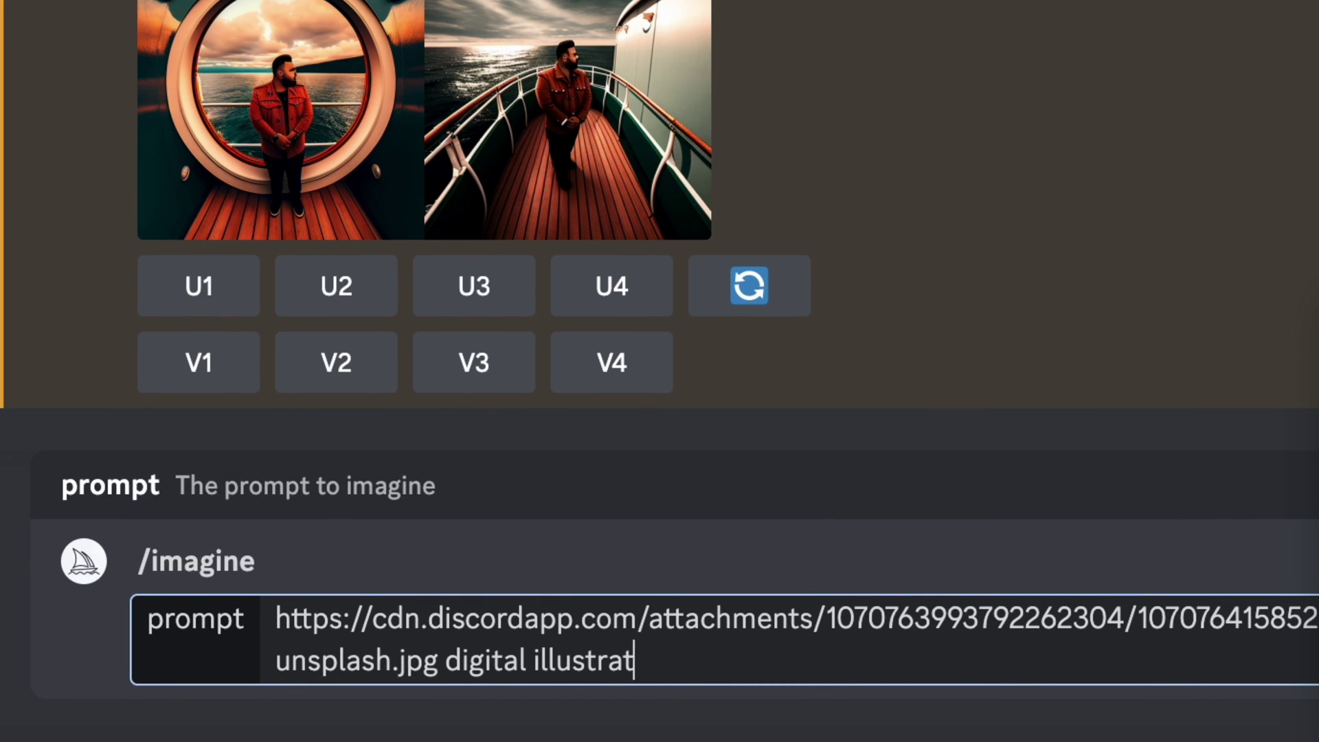
{"action": "type", "text": ", cityscape"}
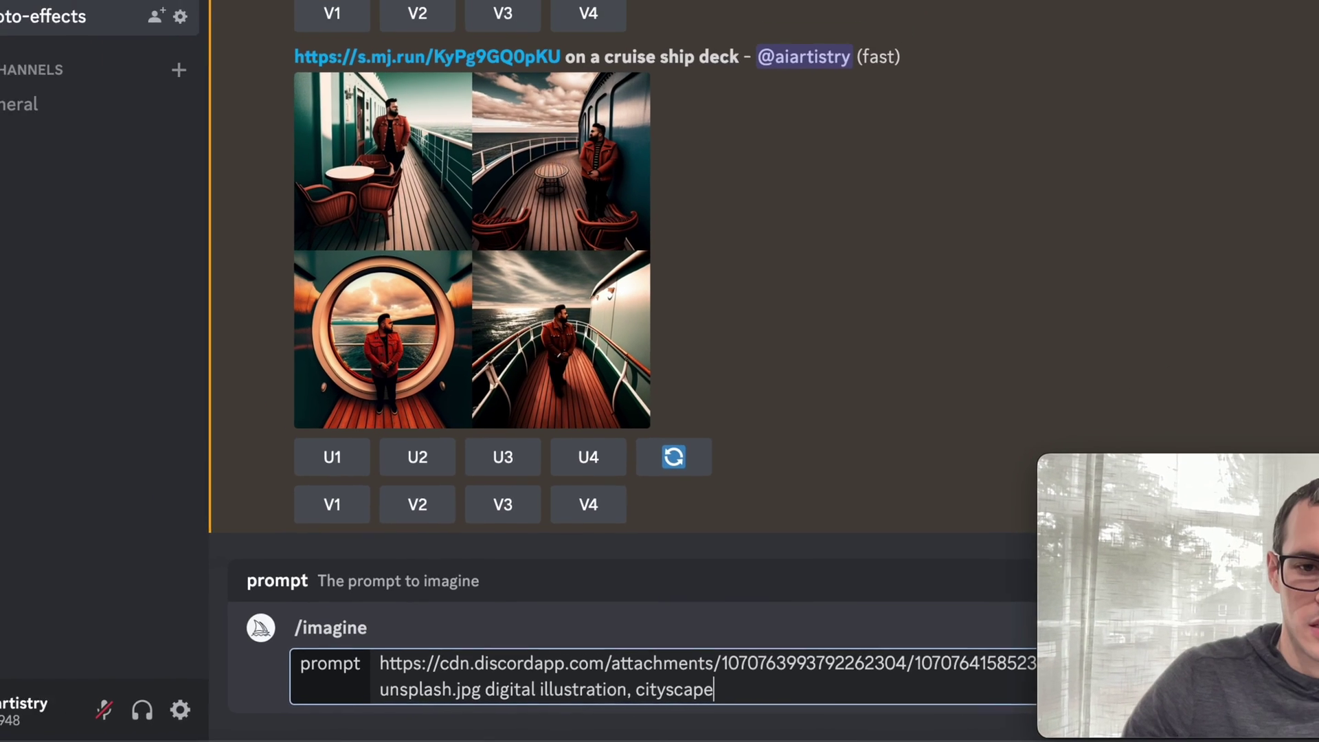
{"action": "key", "text": "Return"}
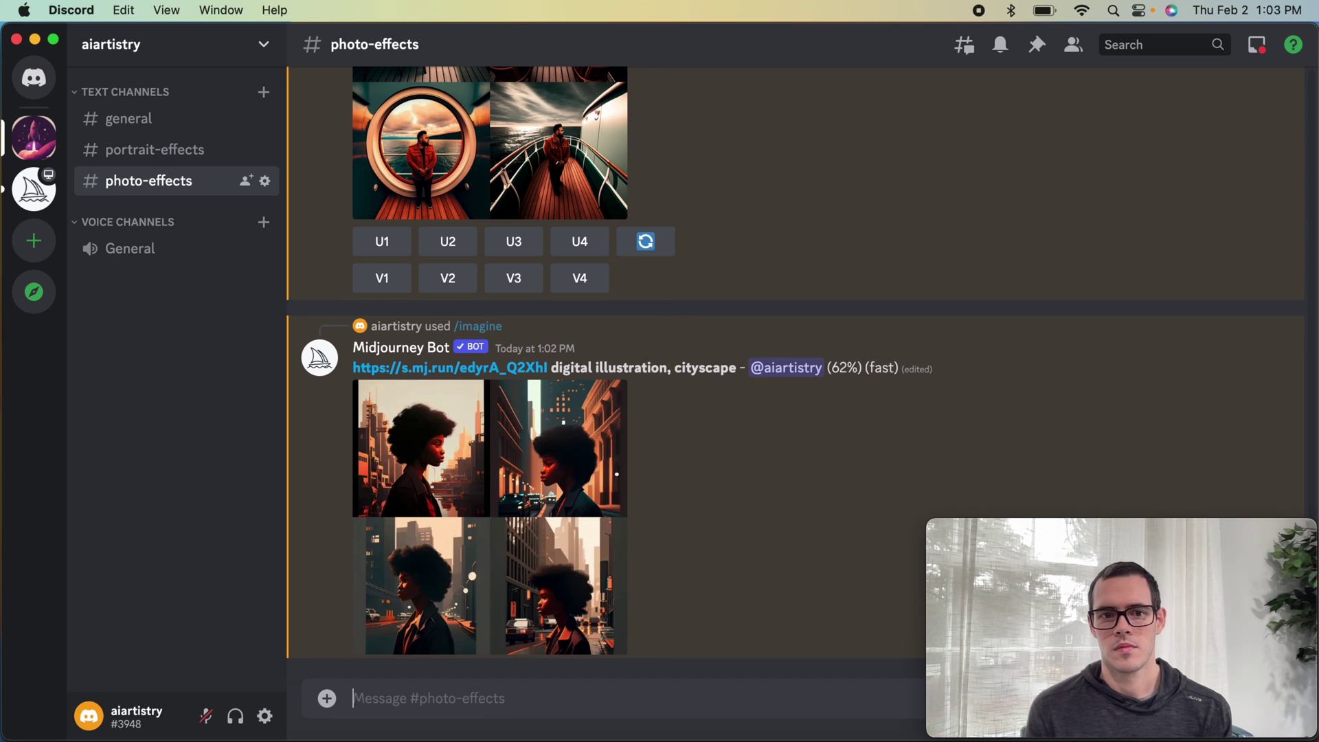
- Enlarge the finished four-image cityscape grid to inspect it, then close the viewer
{"action": "left_click", "coordinate": [493, 352]}
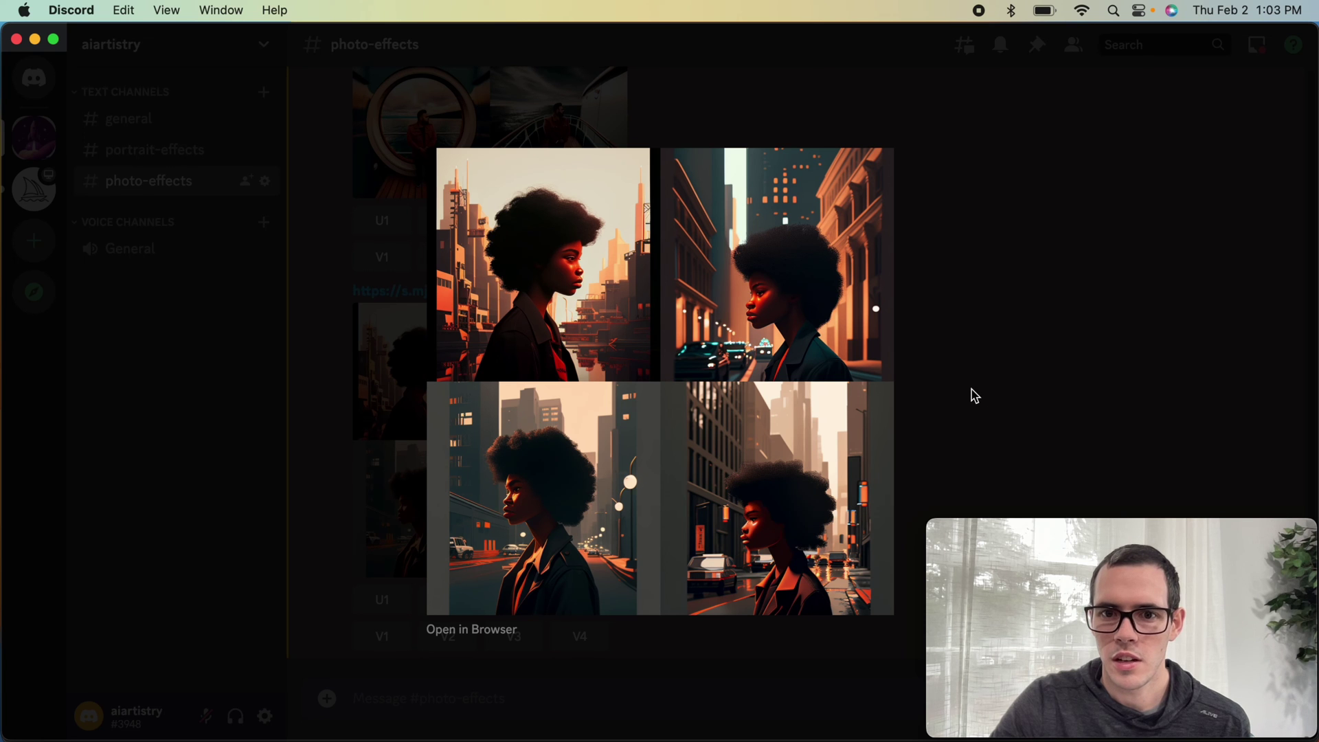
{"action": "left_click", "coordinate": [960, 399]}
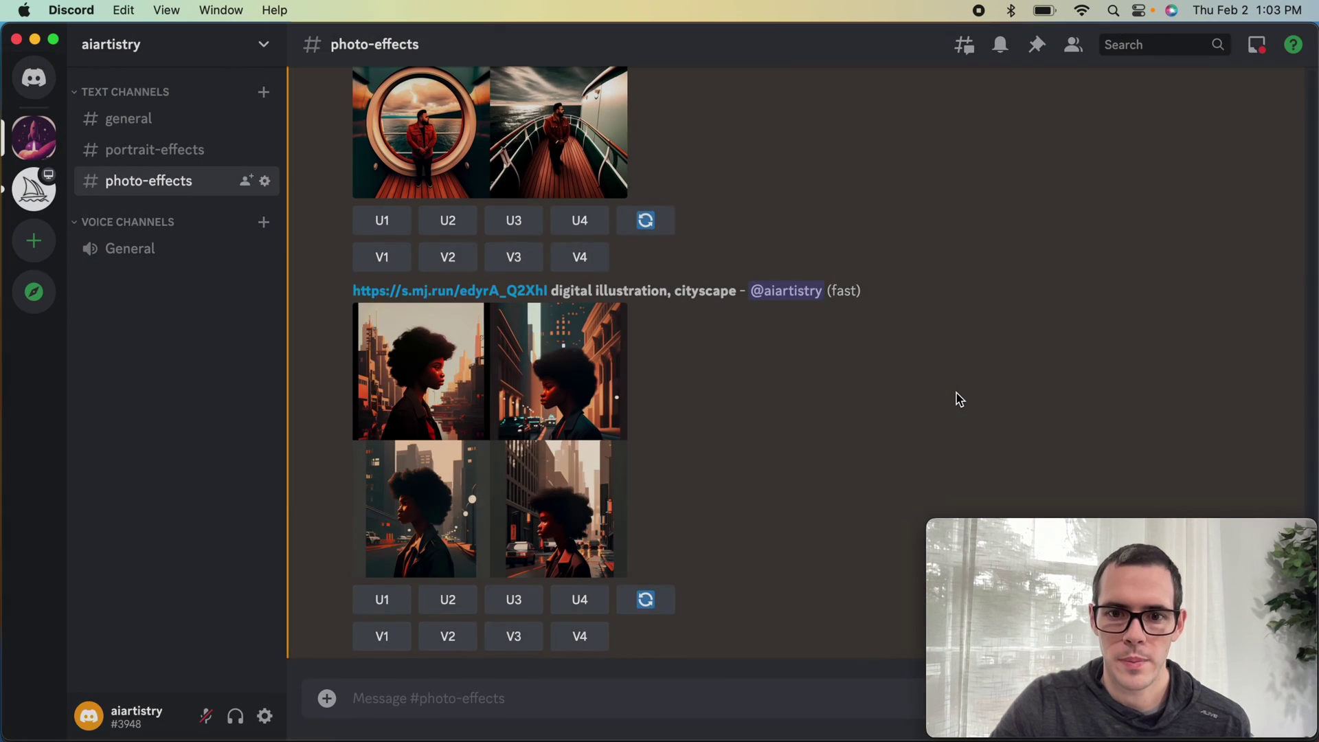
{"action": "scroll", "coordinate": [960, 399], "scroll_direction": "up", "scroll_amount": 6}
{"action": "scroll", "coordinate": [960, 399], "scroll_direction": "up", "scroll_amount": 10}
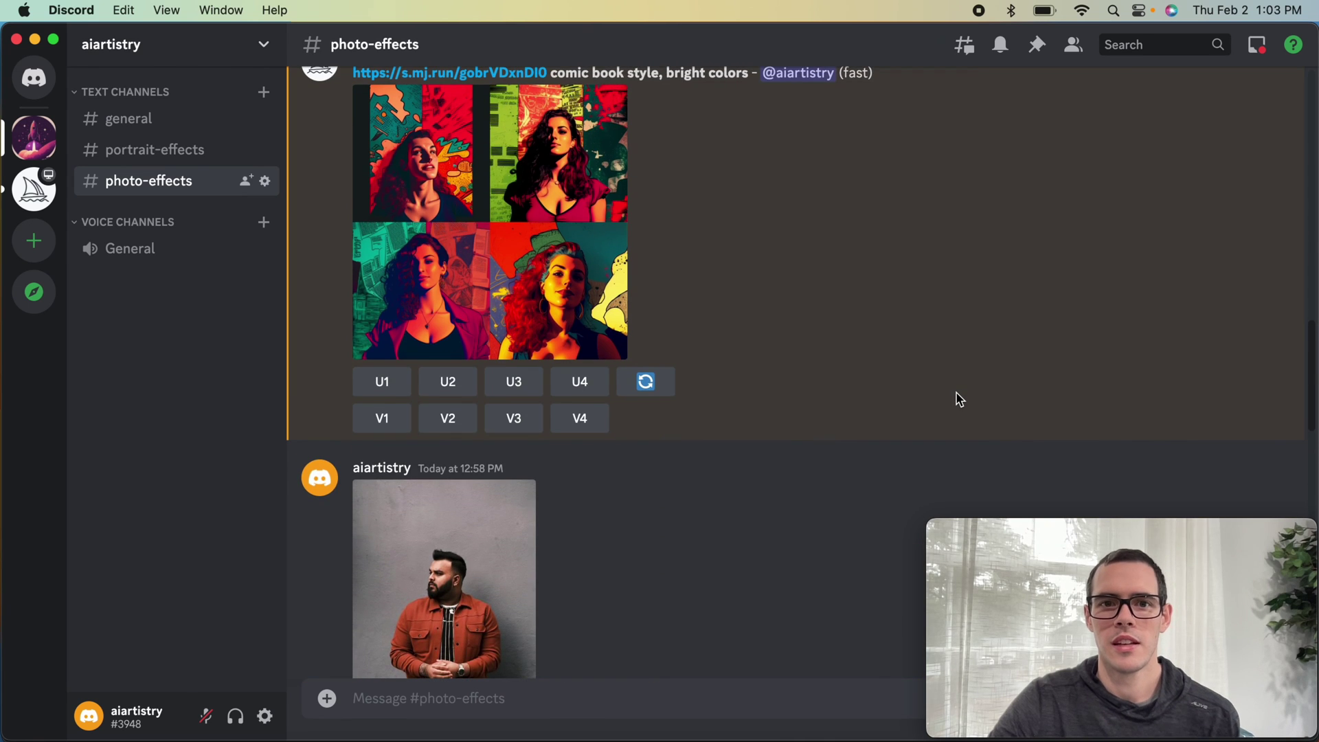
{"action": "scroll", "coordinate": [960, 399], "scroll_direction": "up", "scroll_amount": 10}
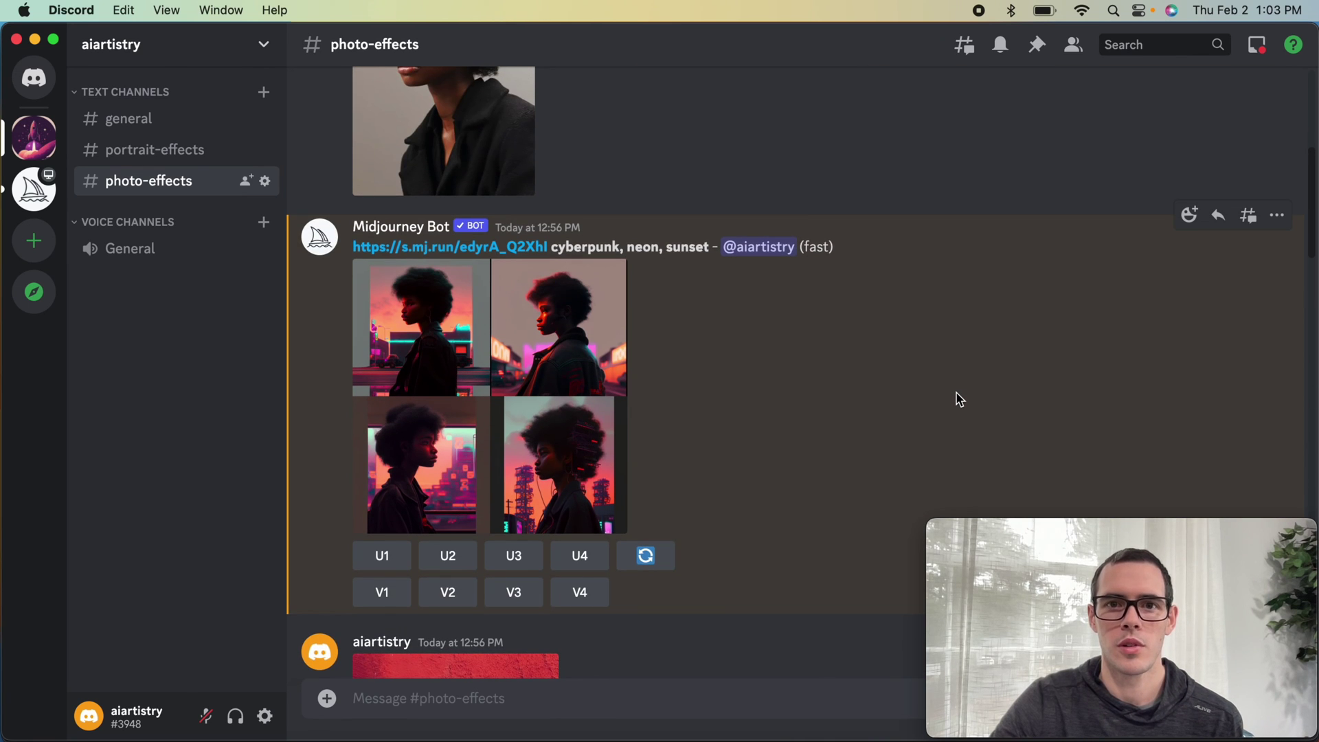
{"action": "scroll", "coordinate": [960, 399], "scroll_direction": "up", "scroll_amount": 3}
{"action": "scroll", "coordinate": [960, 400], "scroll_direction": "down", "scroll_amount": 10}
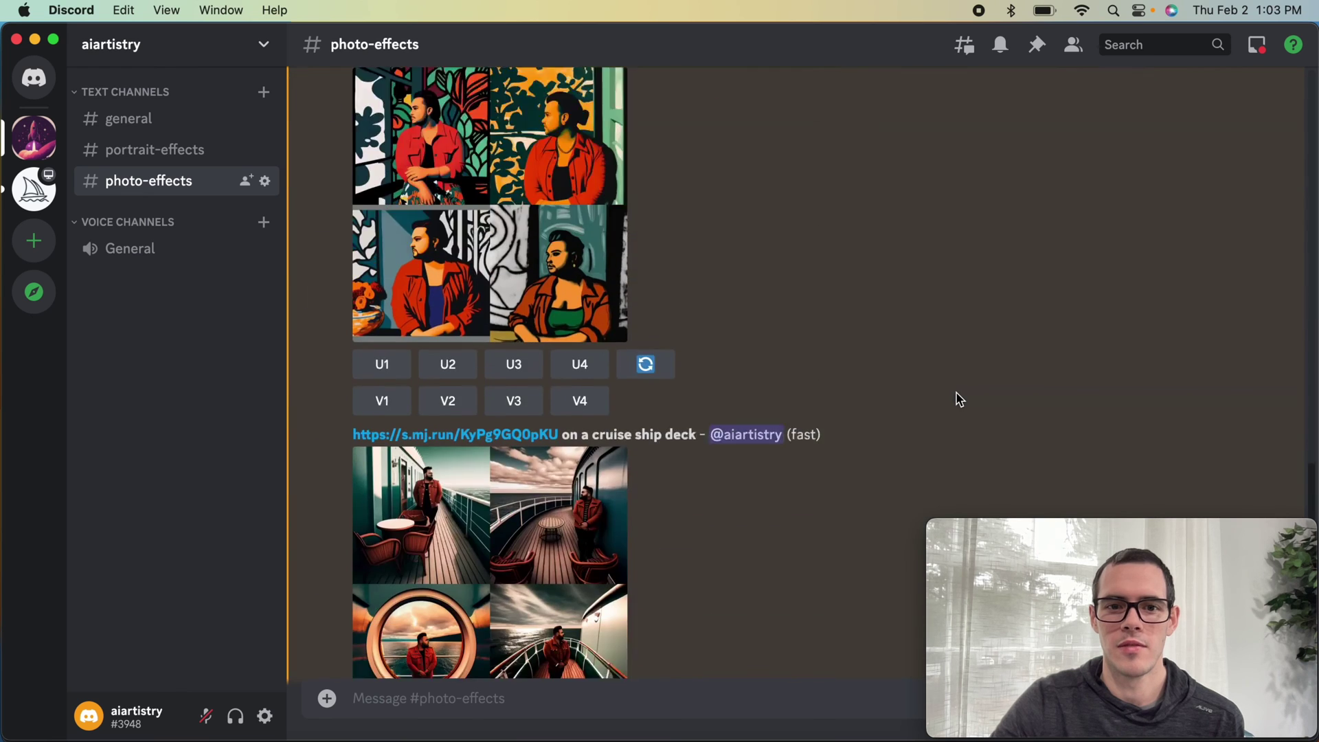
{"action": "scroll", "coordinate": [960, 399], "scroll_direction": "down", "scroll_amount": 4}
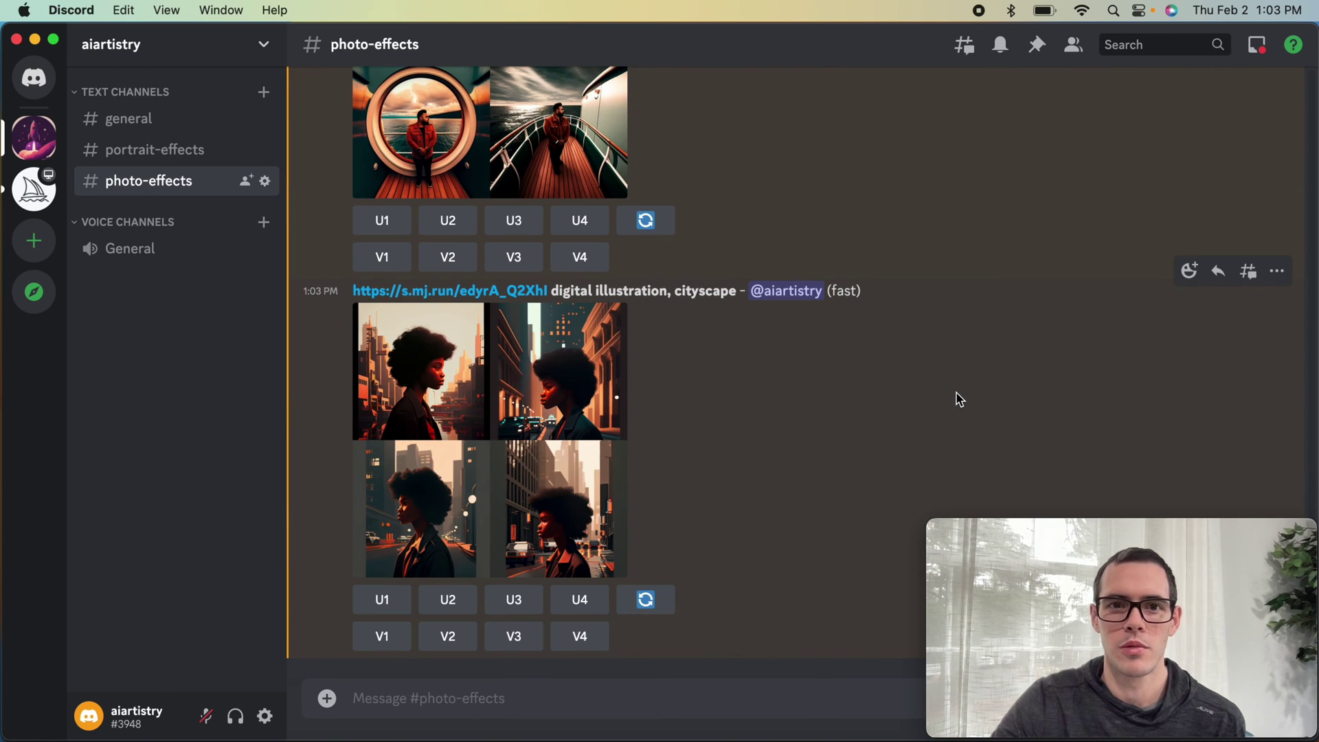